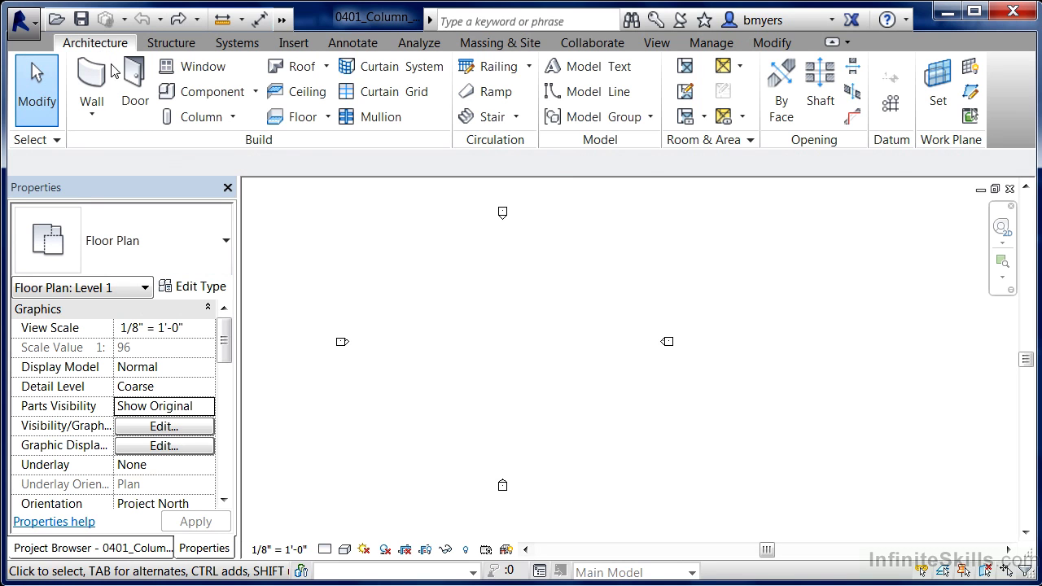
Draw vertical grid line 1 bottom-to-top in the Level 1 plan, bubble at the top
click(890, 104)
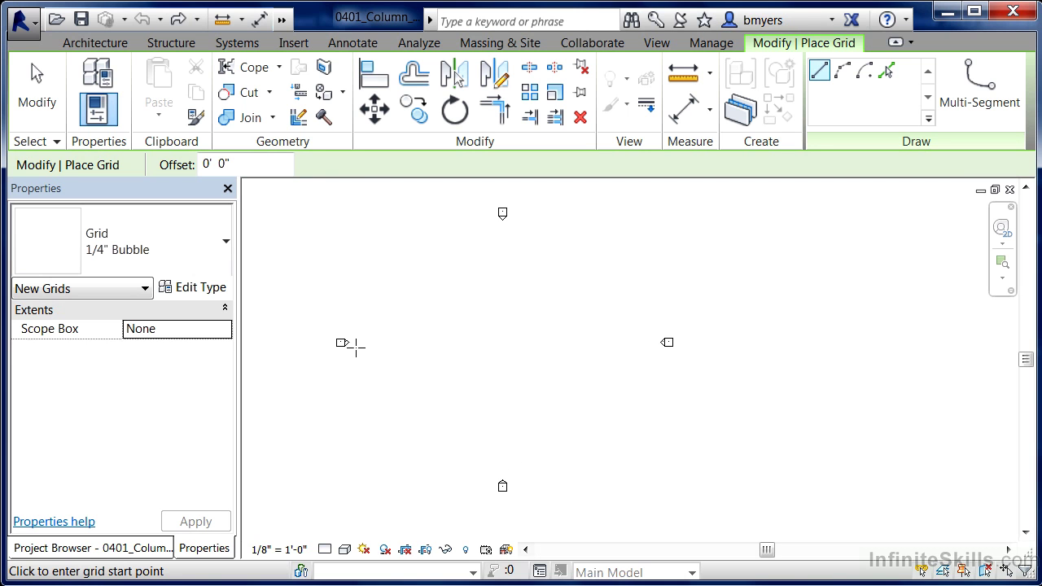
click(399, 444)
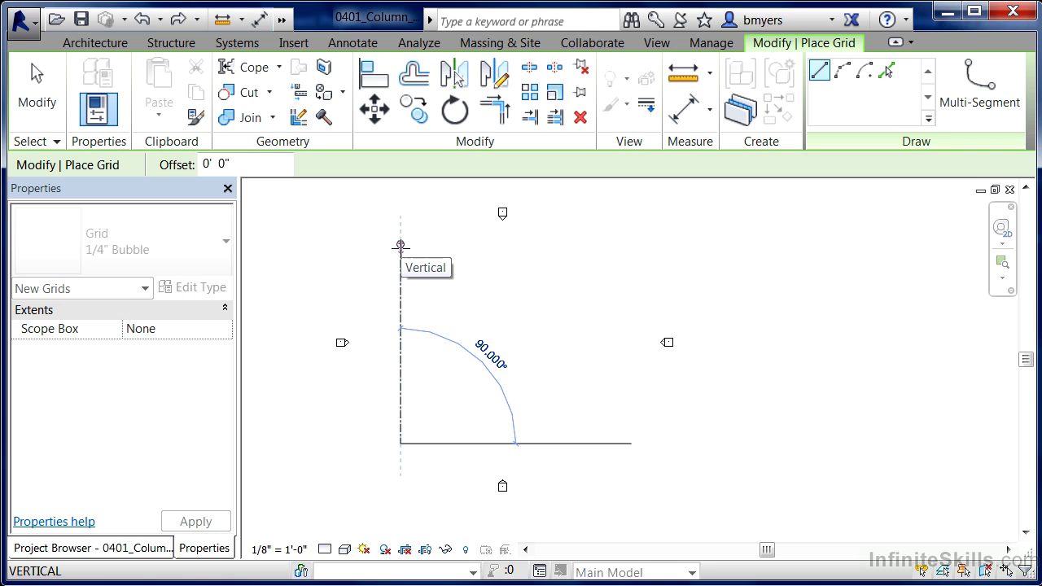
click(400, 245)
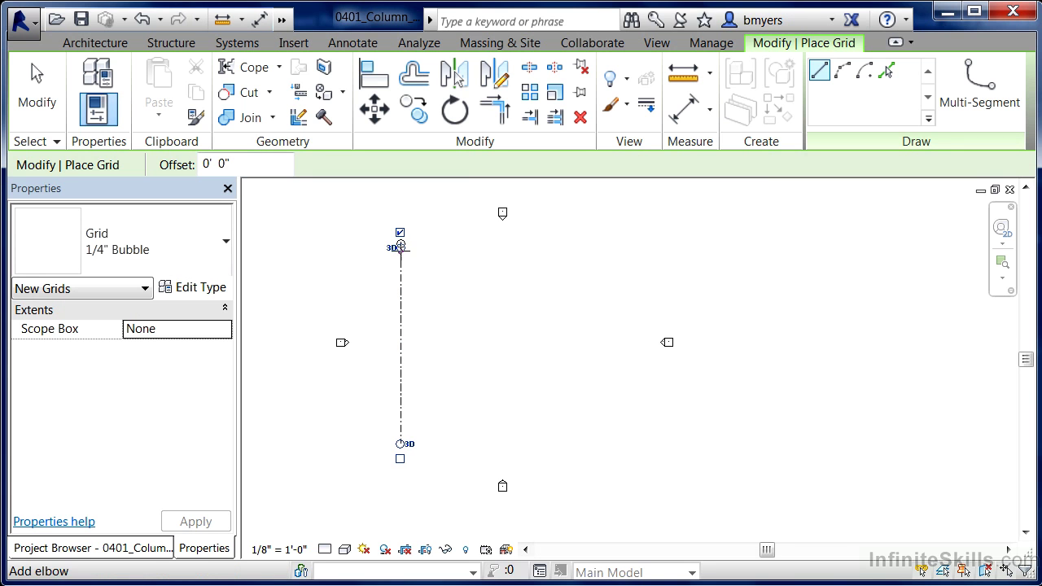
scroll(400, 244, up, 5)
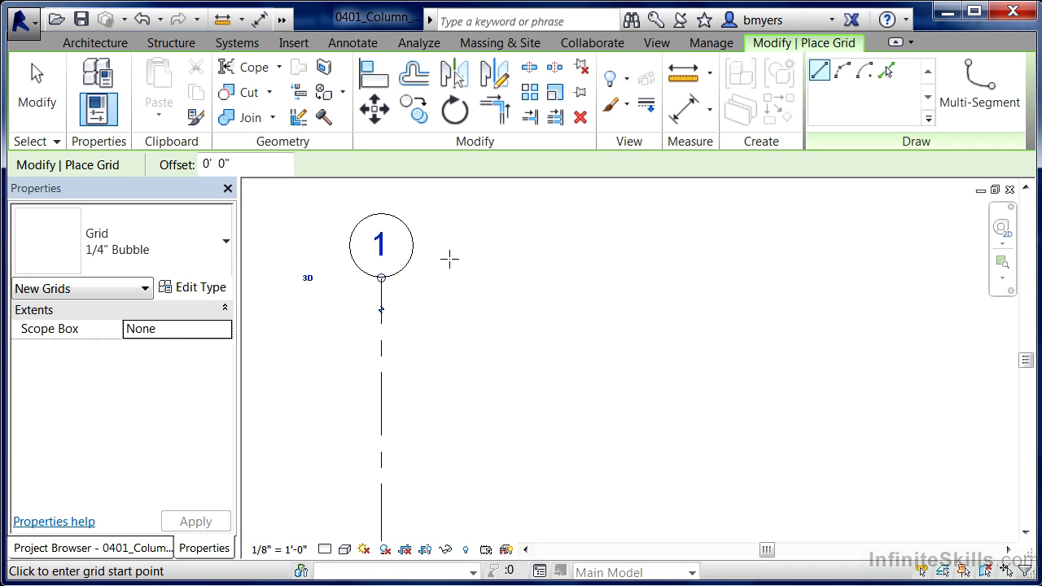
Place vertical grids 2 and 3 aligned with grid 1's ends, spaced 19'-0" and 20'-0"
scroll(450, 259, down, 6)
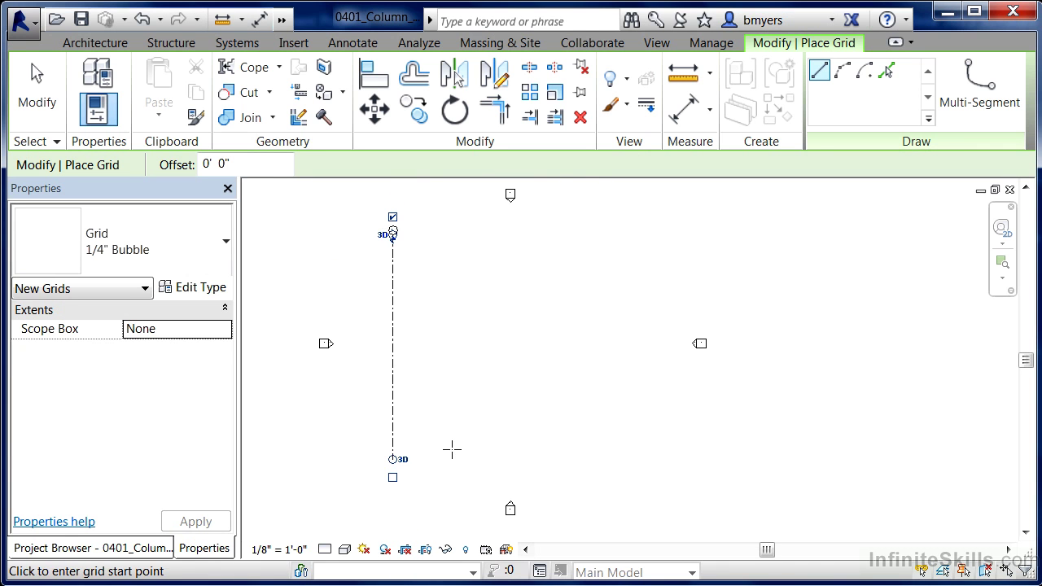
scroll(427, 456, up, 1)
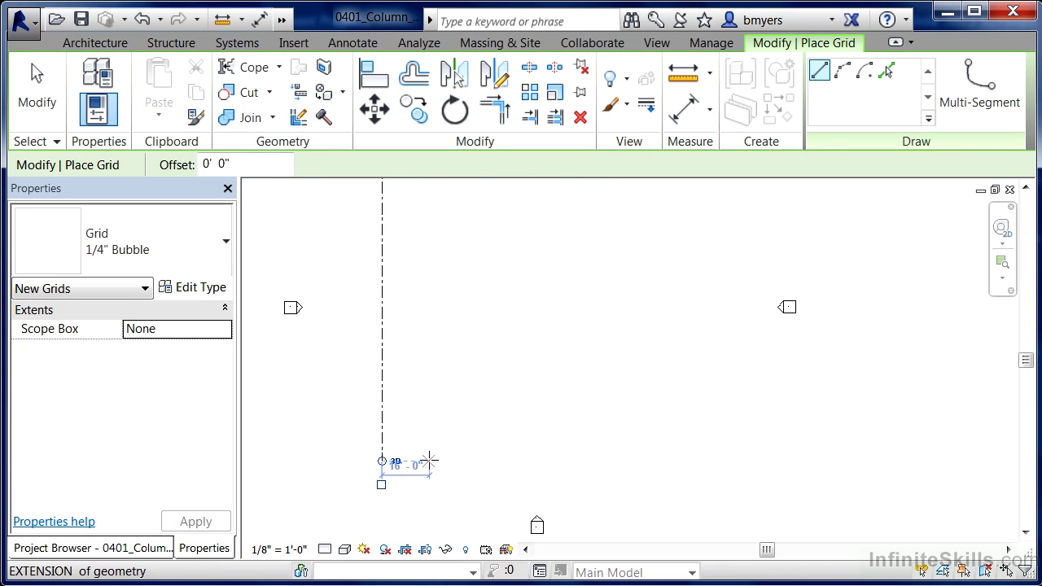
scroll(429, 461, down, 1)
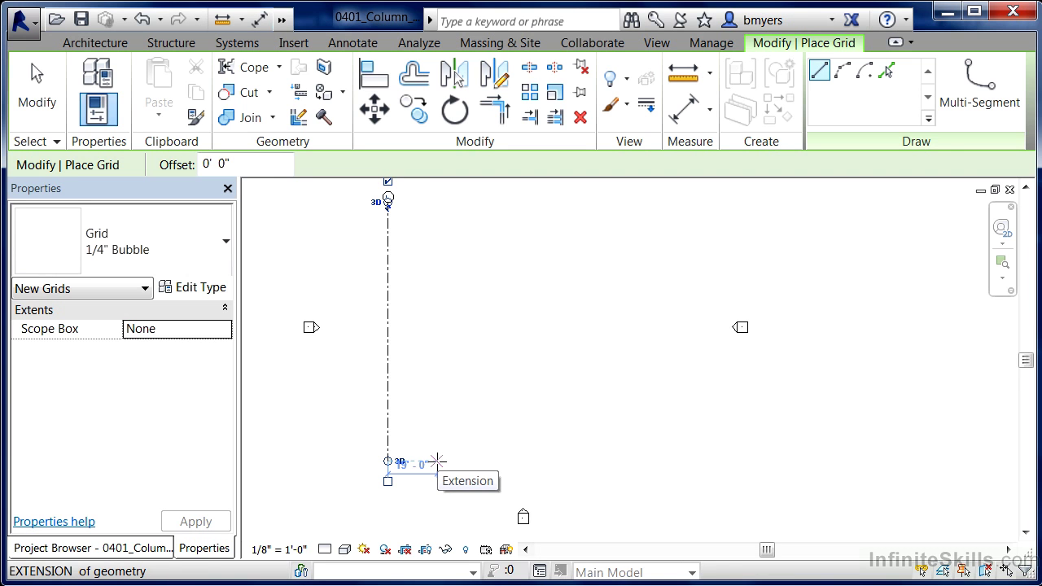
click(437, 461)
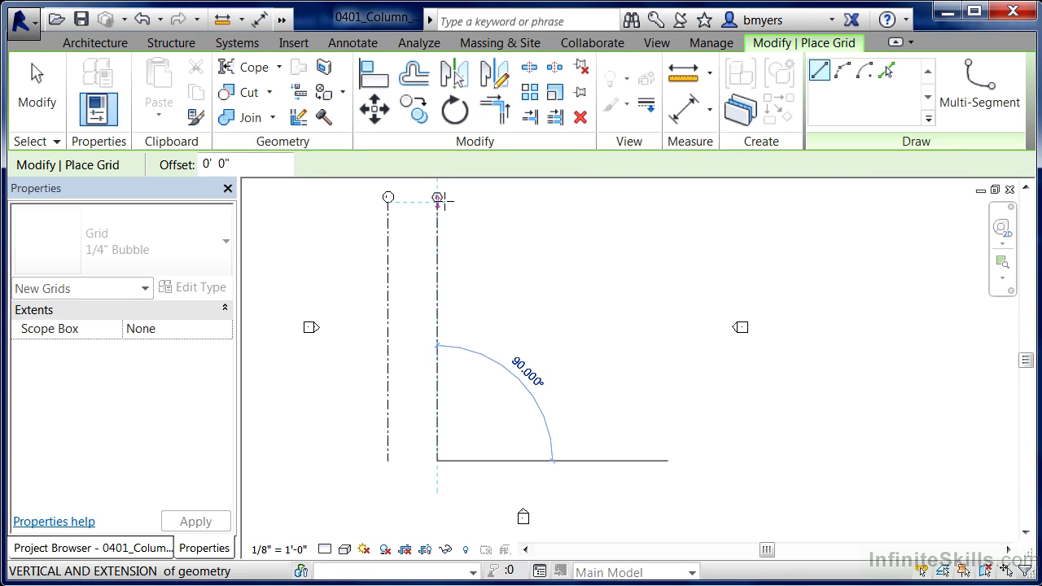
click(445, 201)
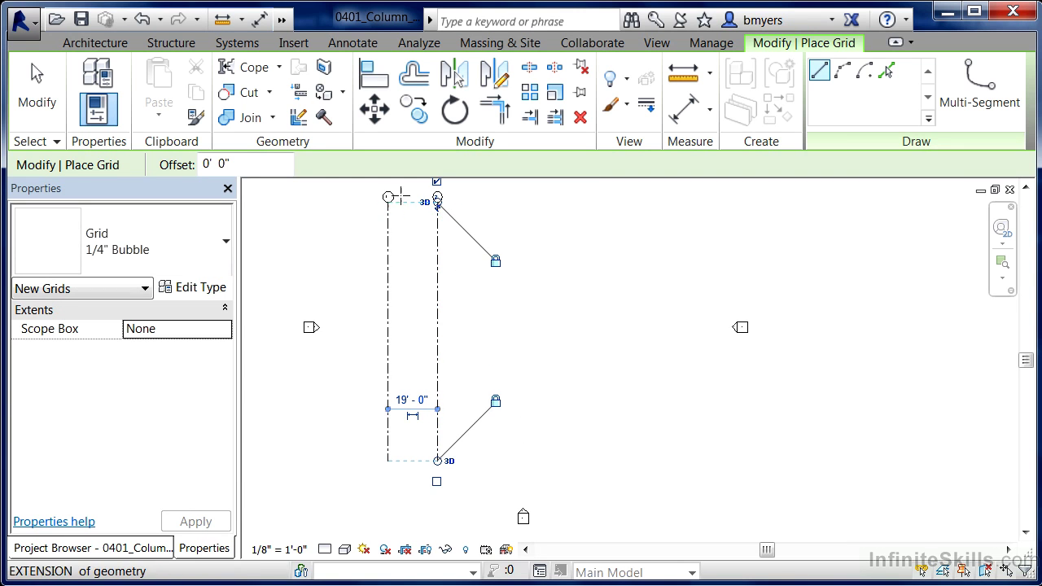
scroll(401, 195, up, 3)
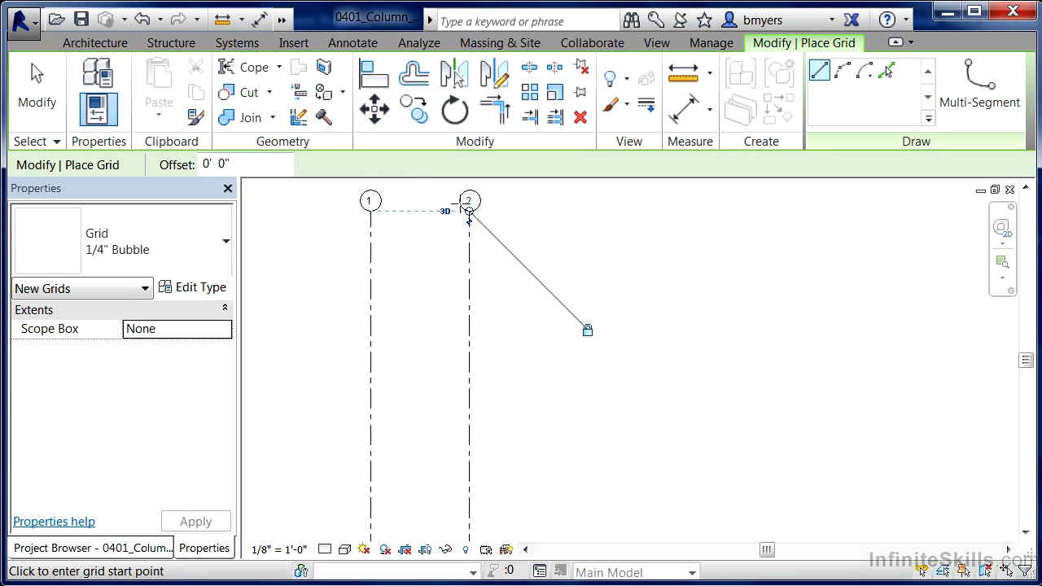
scroll(416, 208, down, 3)
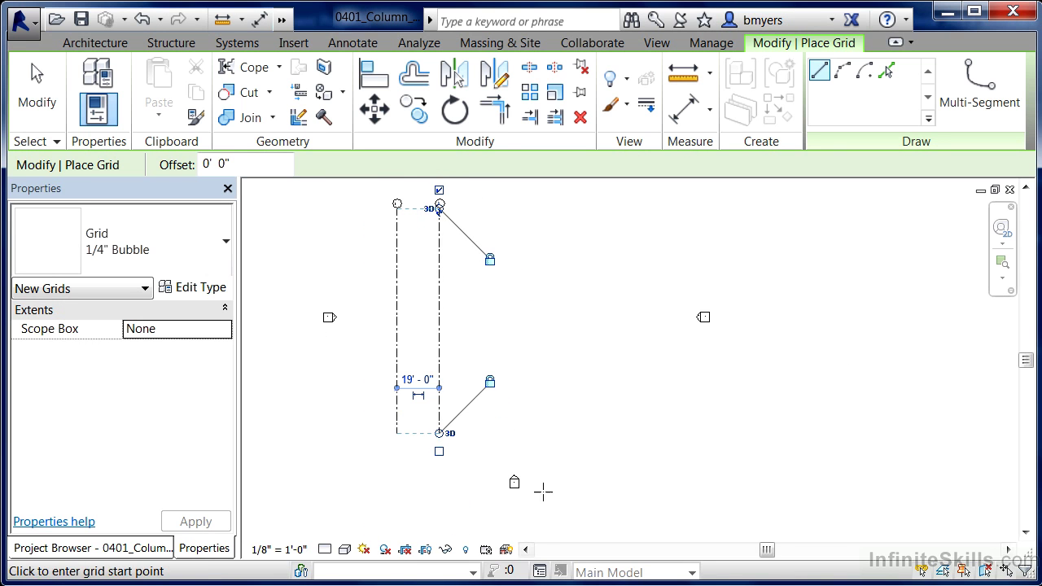
click(485, 432)
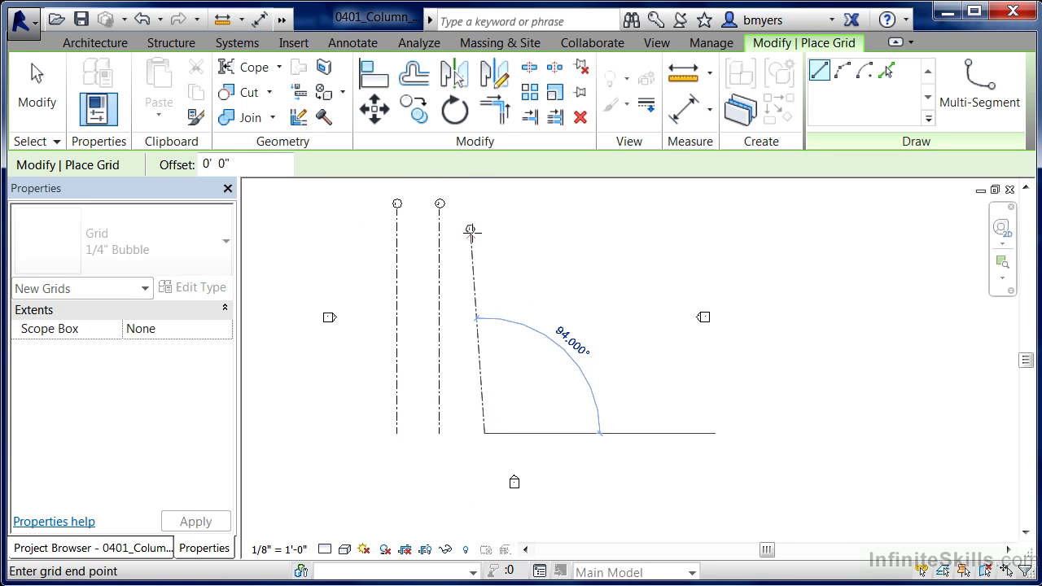
click(484, 208)
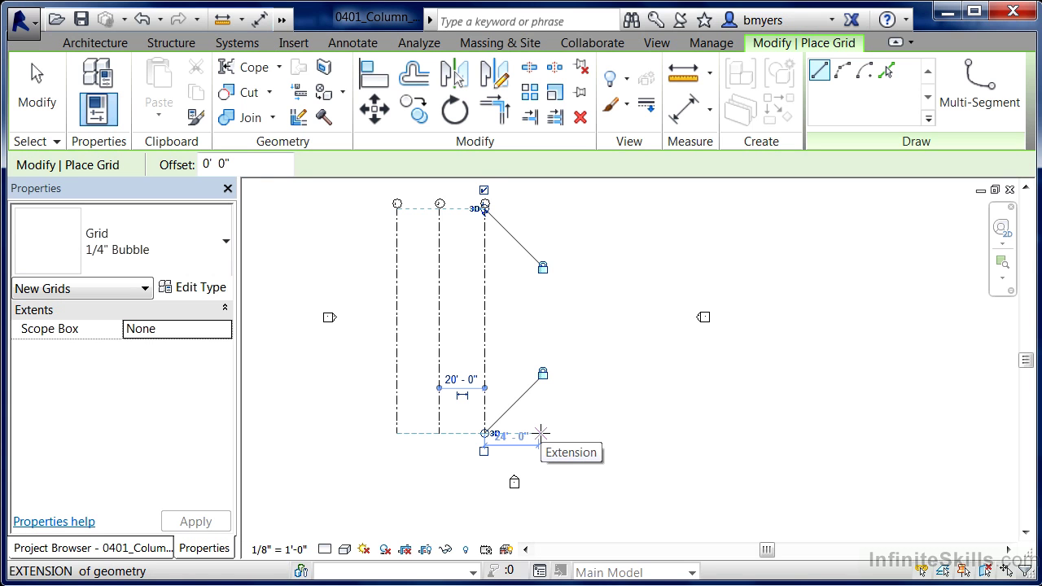
Add vertical grids 4 and 5, spaced 20'-0" and 24'-0", aligned with the other grids
scroll(542, 432, up, 2)
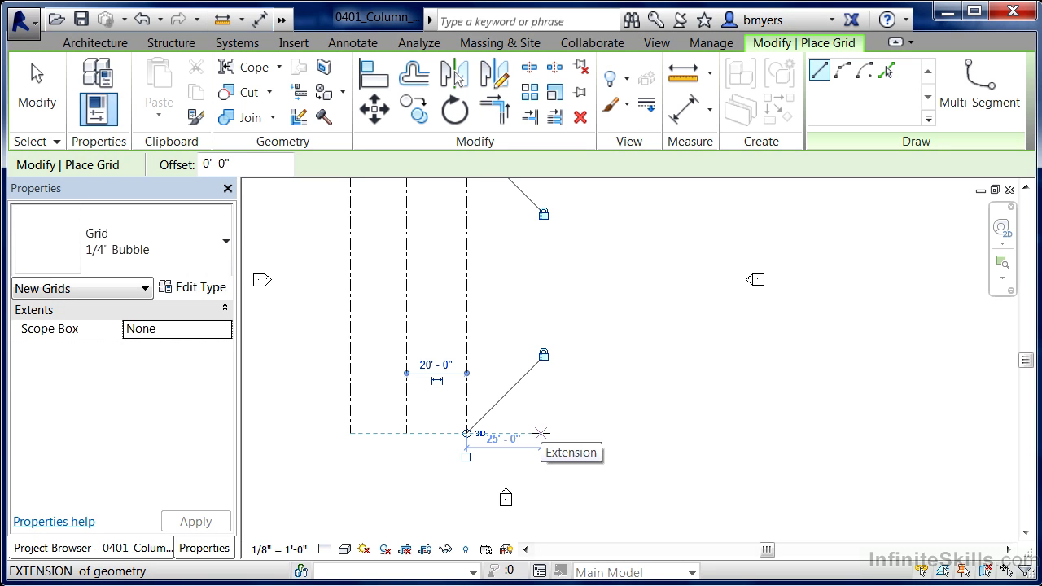
text(20)
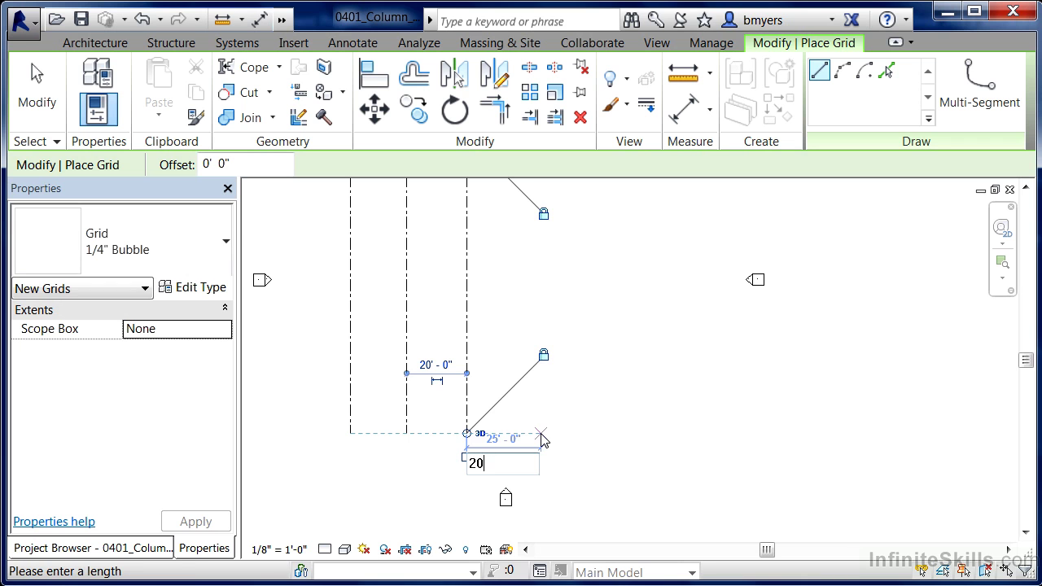
key(Escape)
click(529, 432)
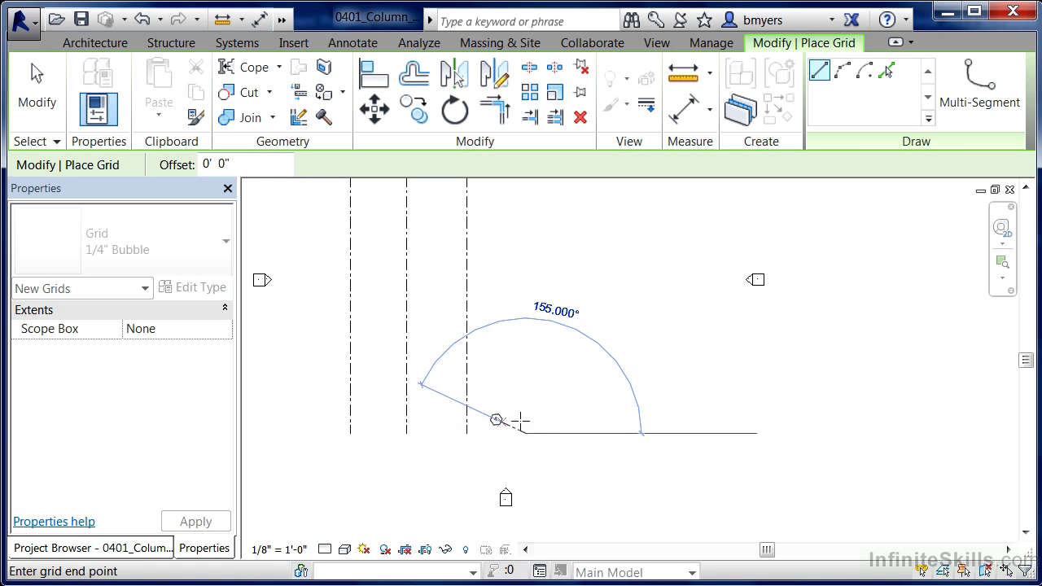
scroll(513, 533, down, 2)
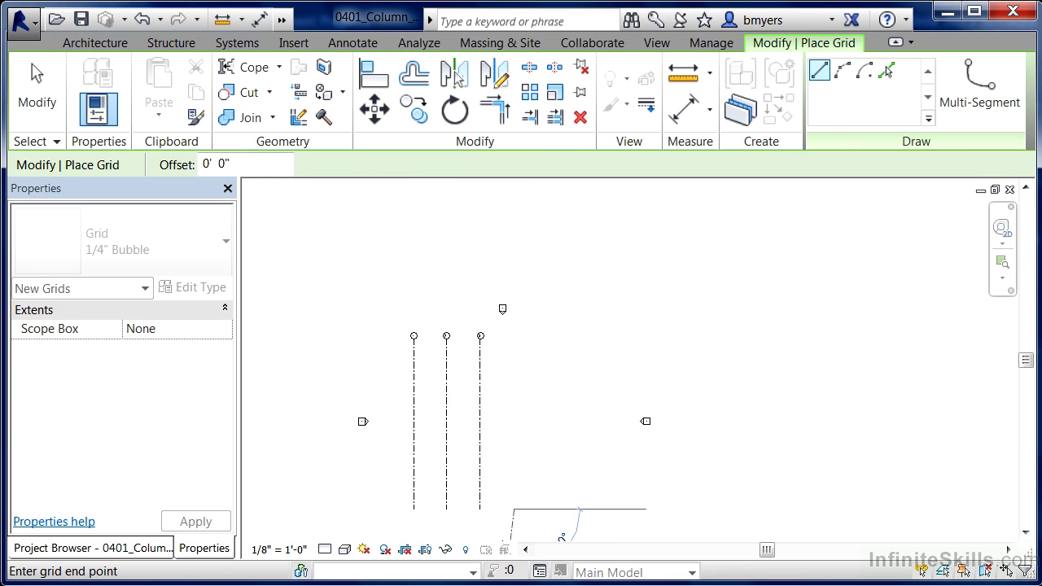
click(514, 337)
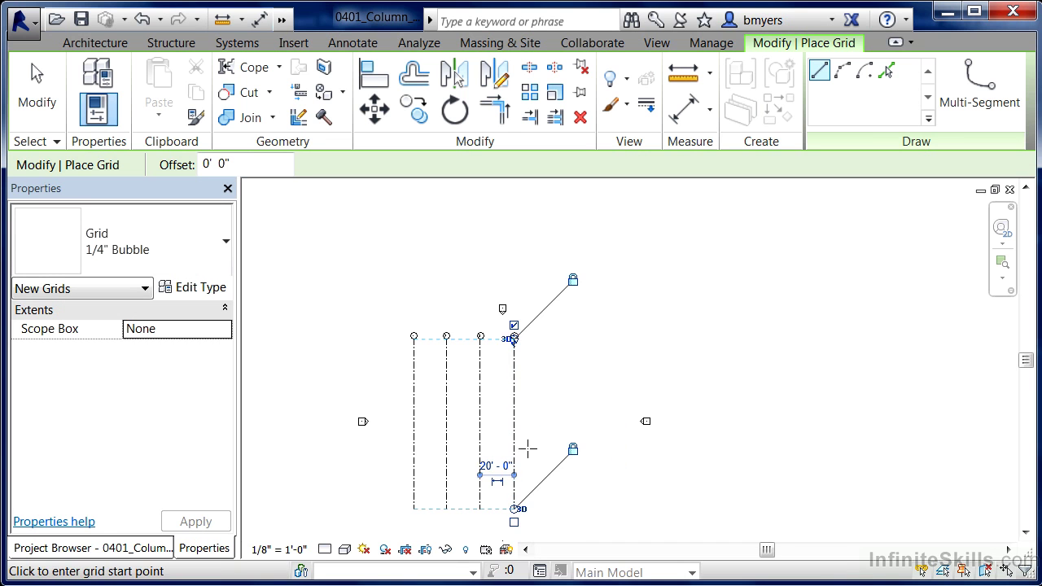
middle_drag(527, 449, 543, 392)
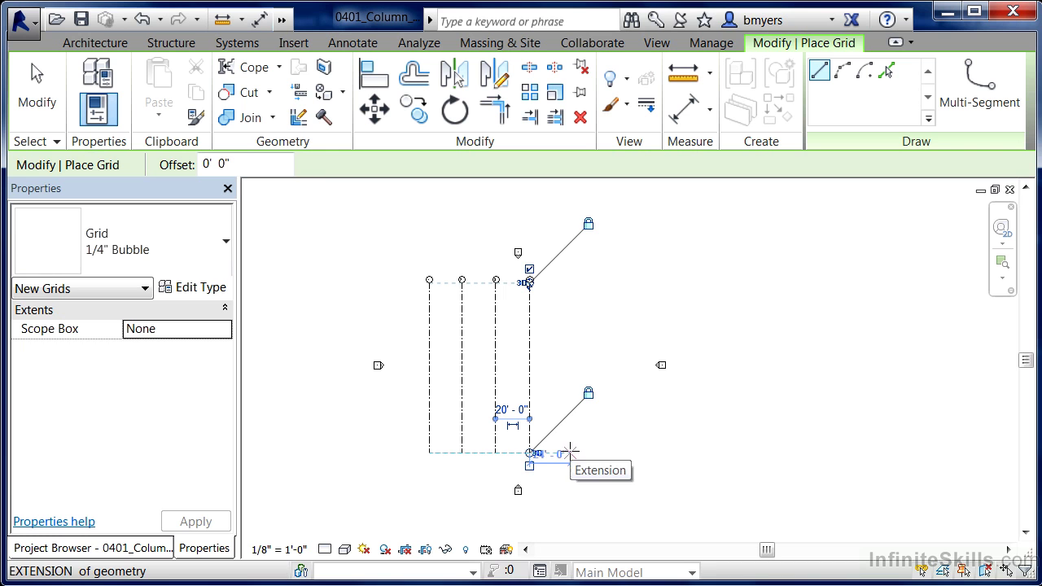
click(570, 452)
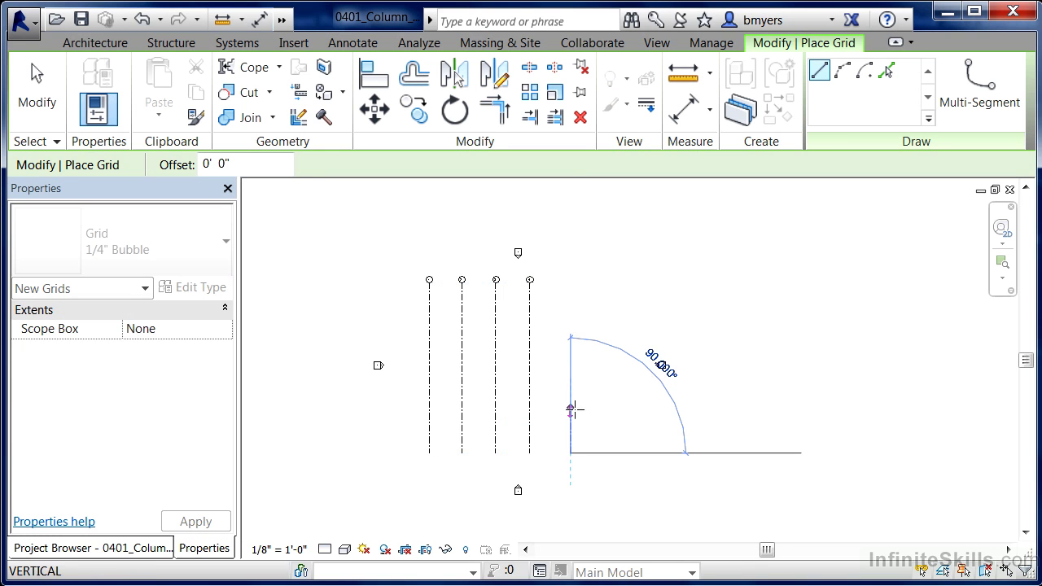
click(569, 286)
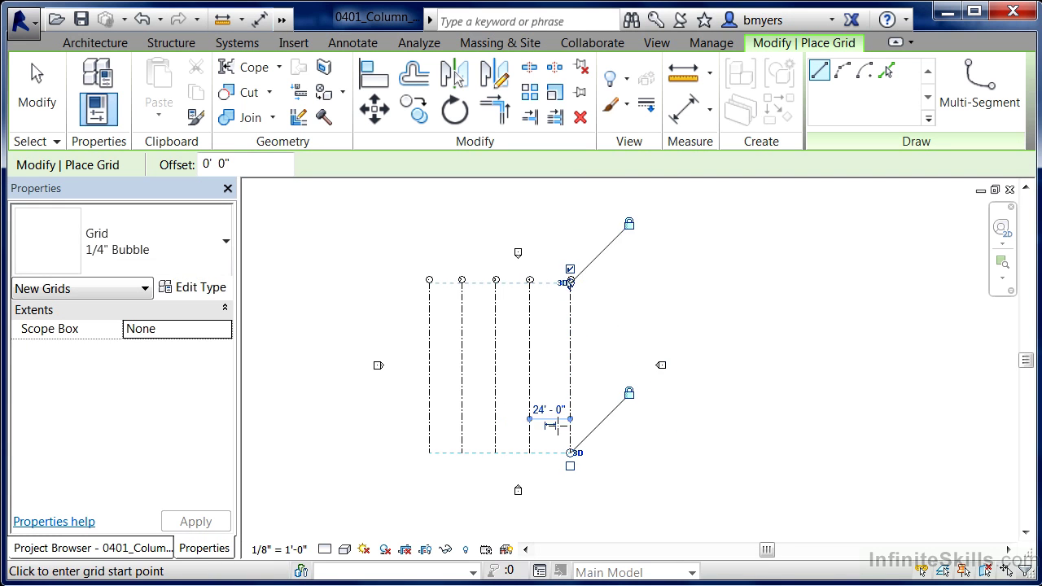
Draw a horizontal grid right to left across the tops of grids 1–5, labelled 6
scroll(495, 271, up, 3)
scroll(495, 271, up, 2)
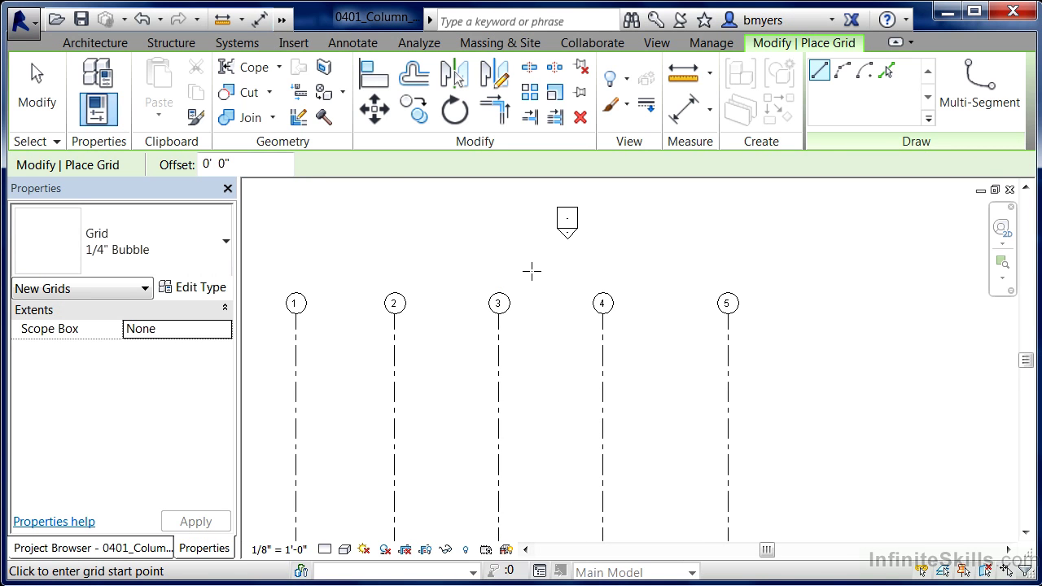
scroll(532, 271, down, 3)
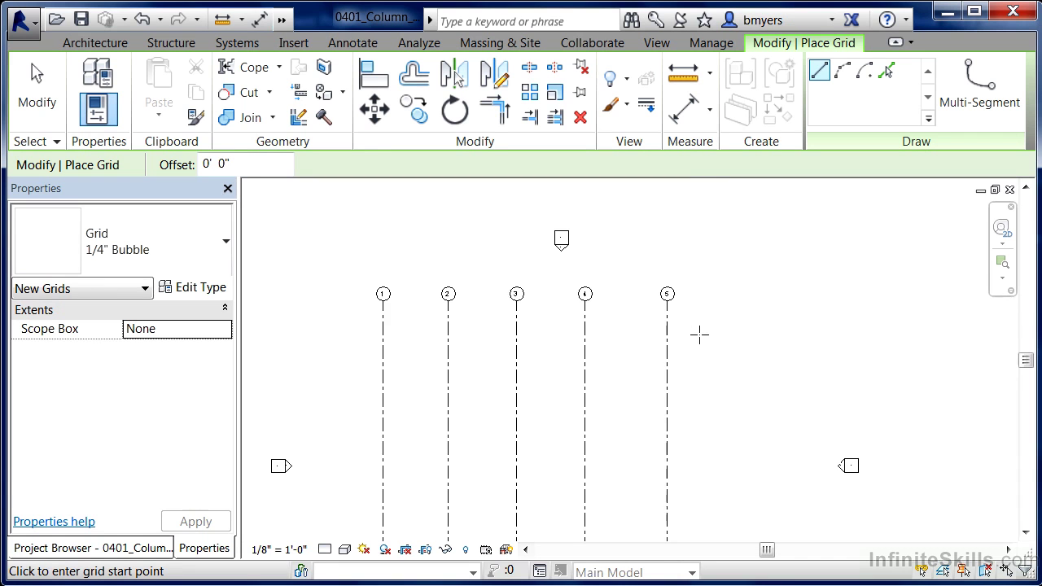
click(700, 333)
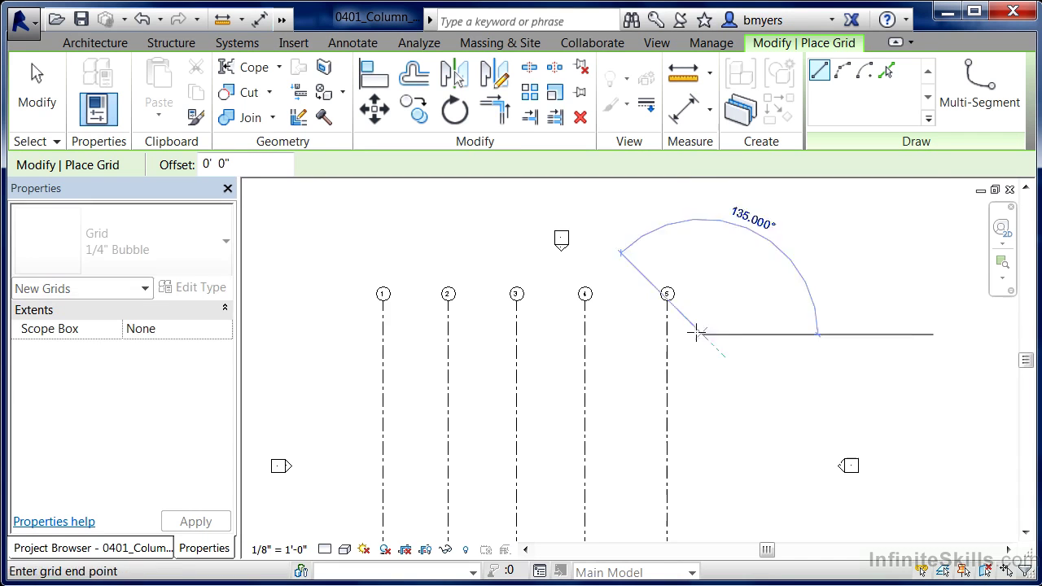
click(356, 334)
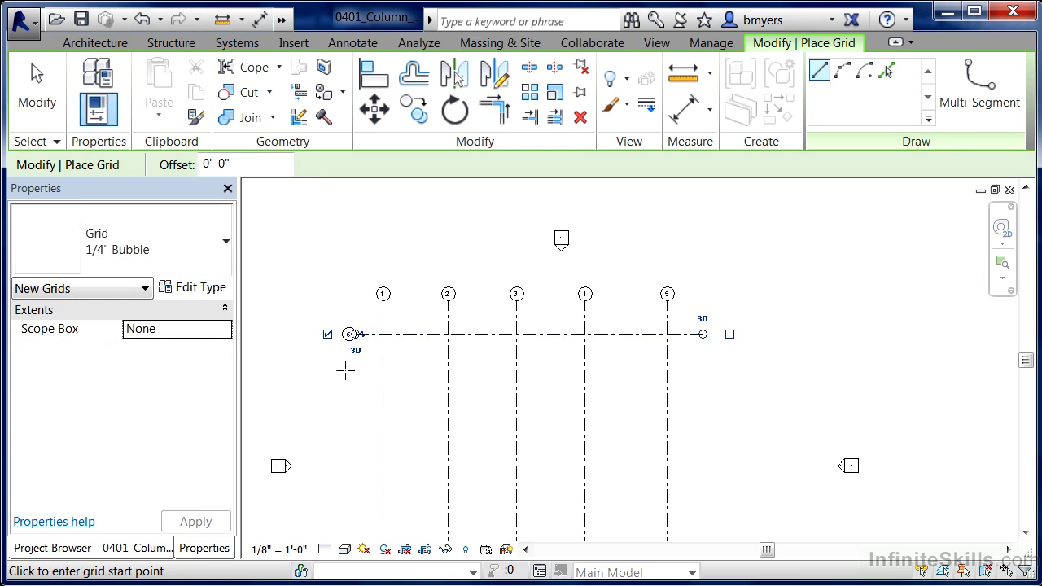
scroll(350, 338, up, 3)
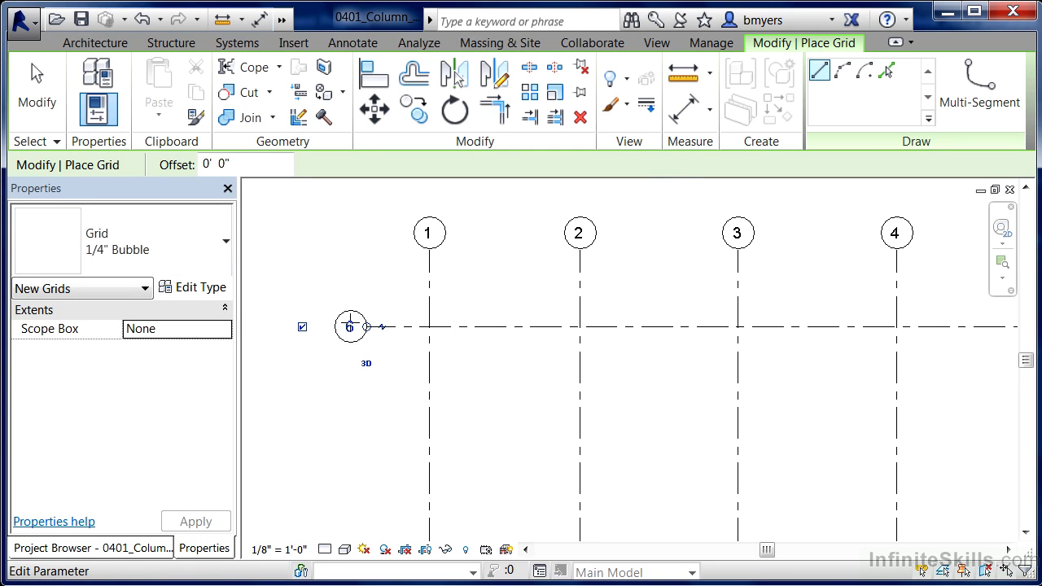
Change the horizontal grid's bubble label from 6 to A
key(Escape)
key(Escape)
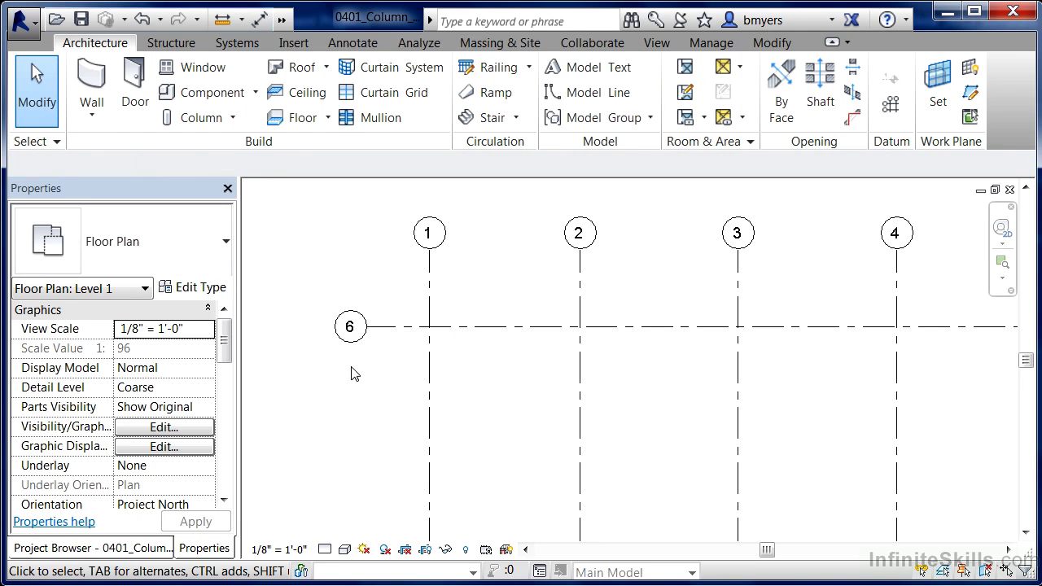
click(379, 335)
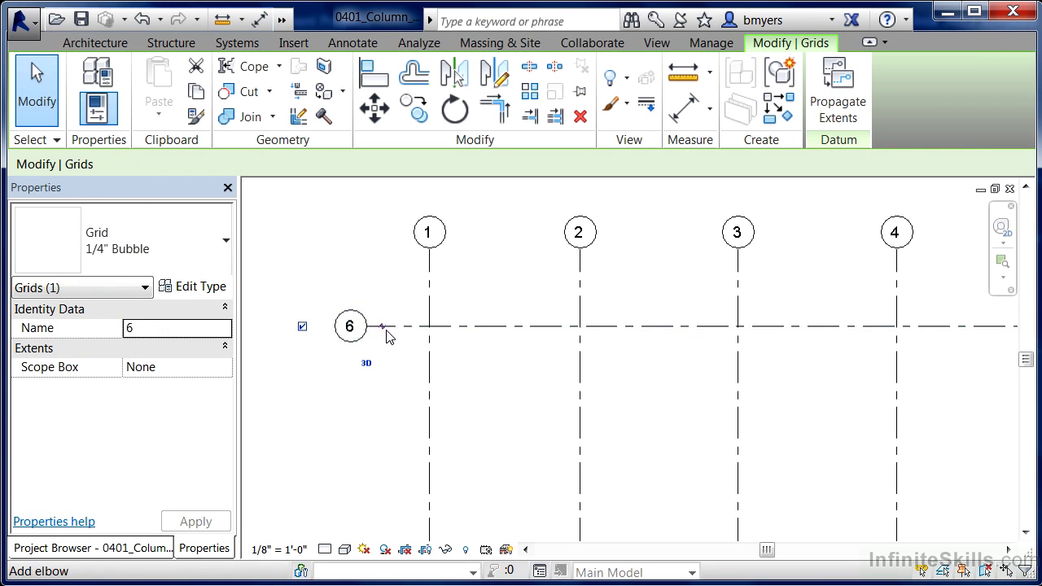
click(350, 327)
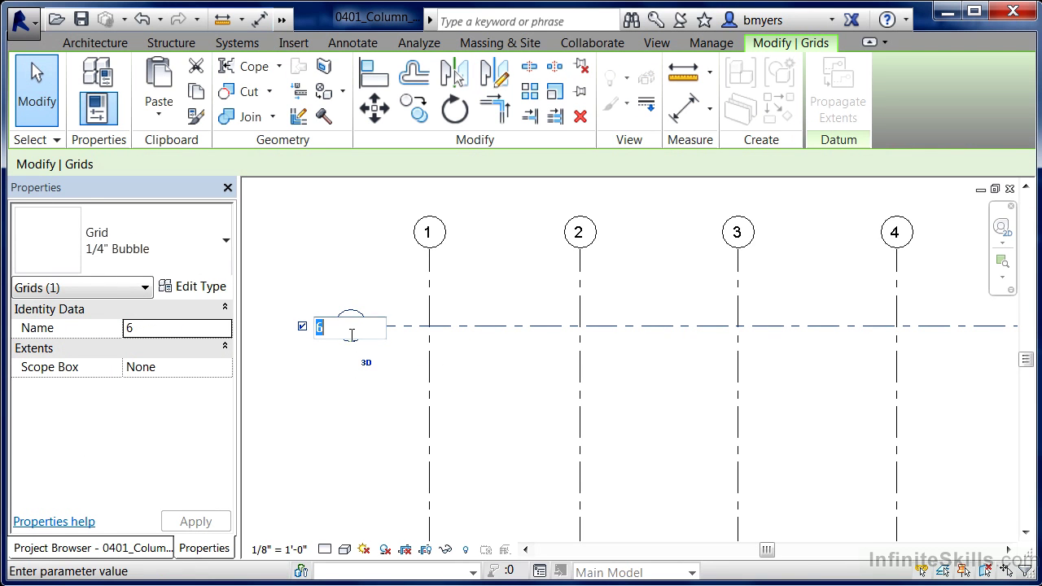
text(A)
key(Return)
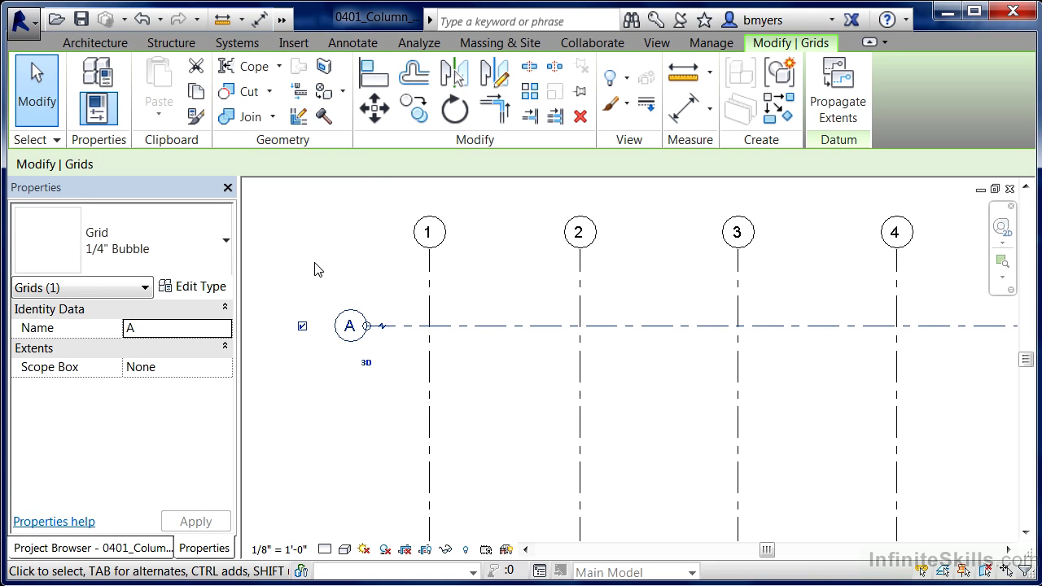
key(Escape)
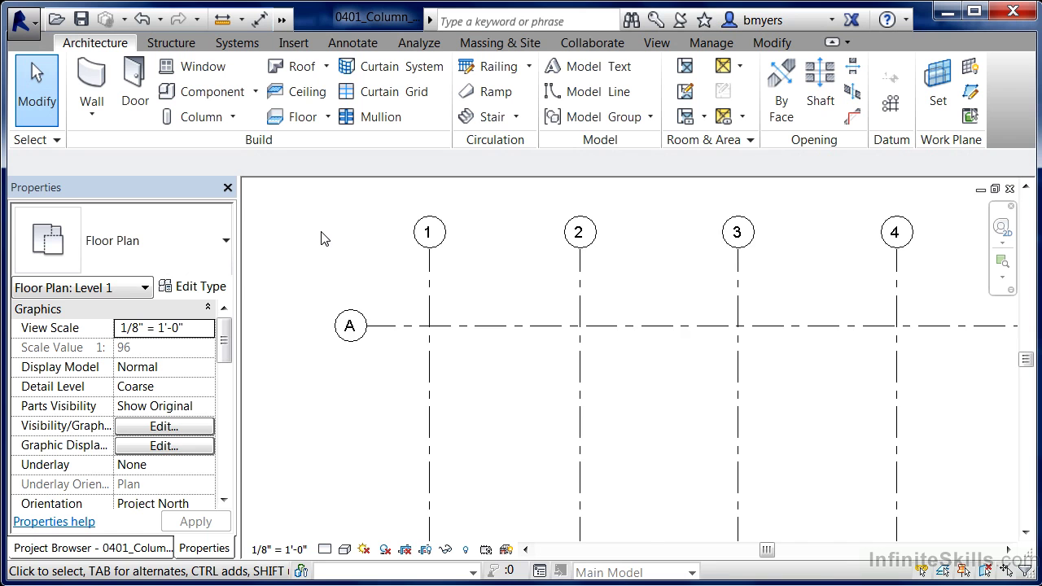
Zoom out and pan so grids 1–5 and grid A are all visible
scroll(321, 238, down, 3)
middle_drag(328, 341, 336, 313)
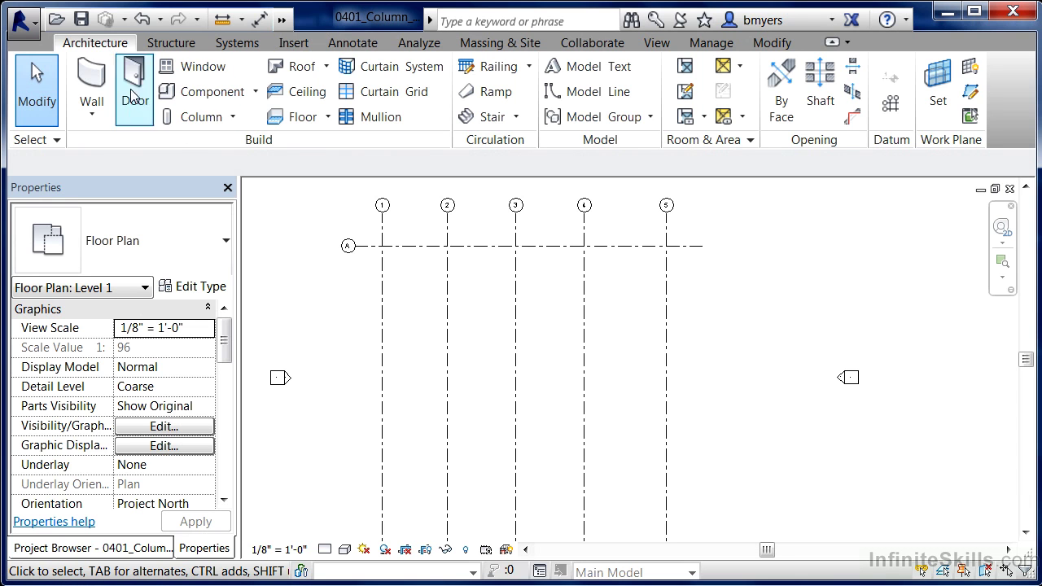
Add horizontal grids B and C below grid A at about 21'-0" spacing
click(891, 104)
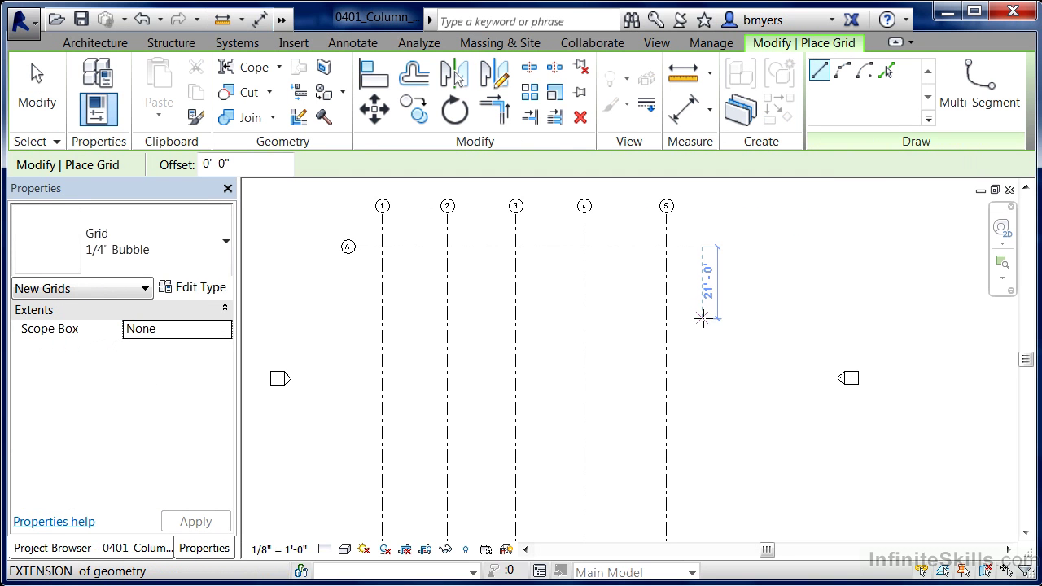
click(701, 316)
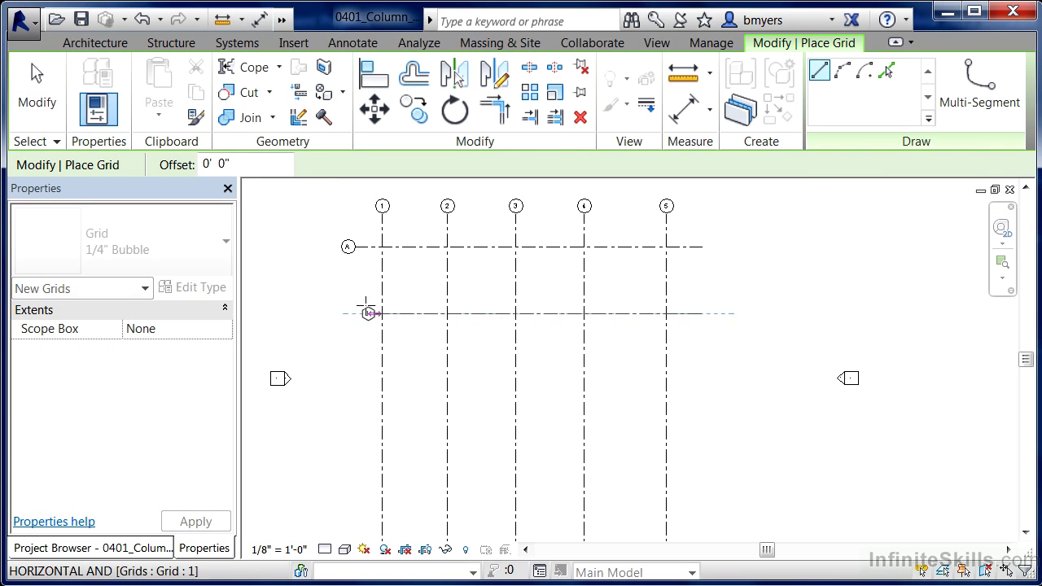
click(350, 313)
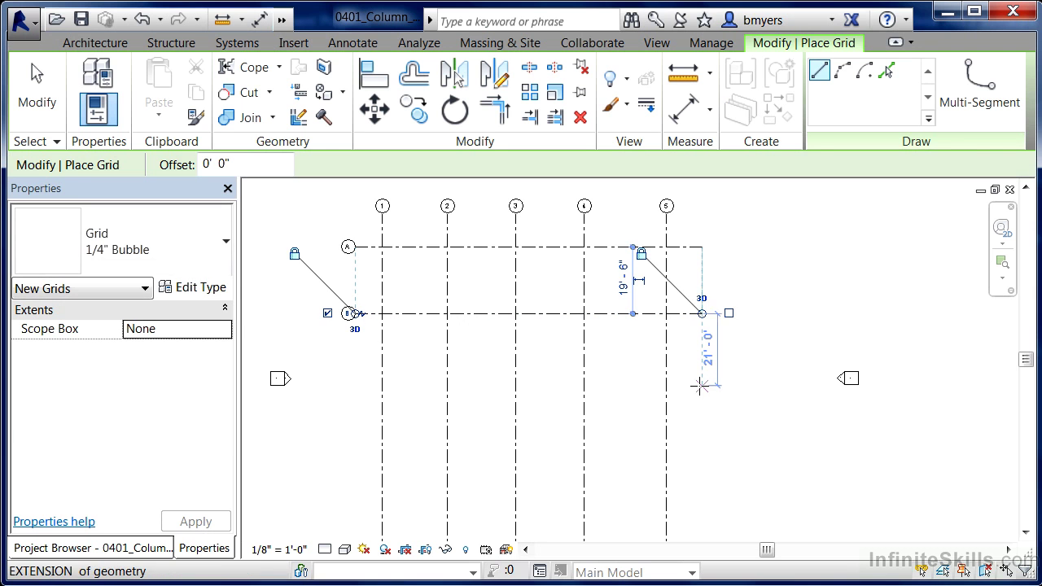
click(701, 385)
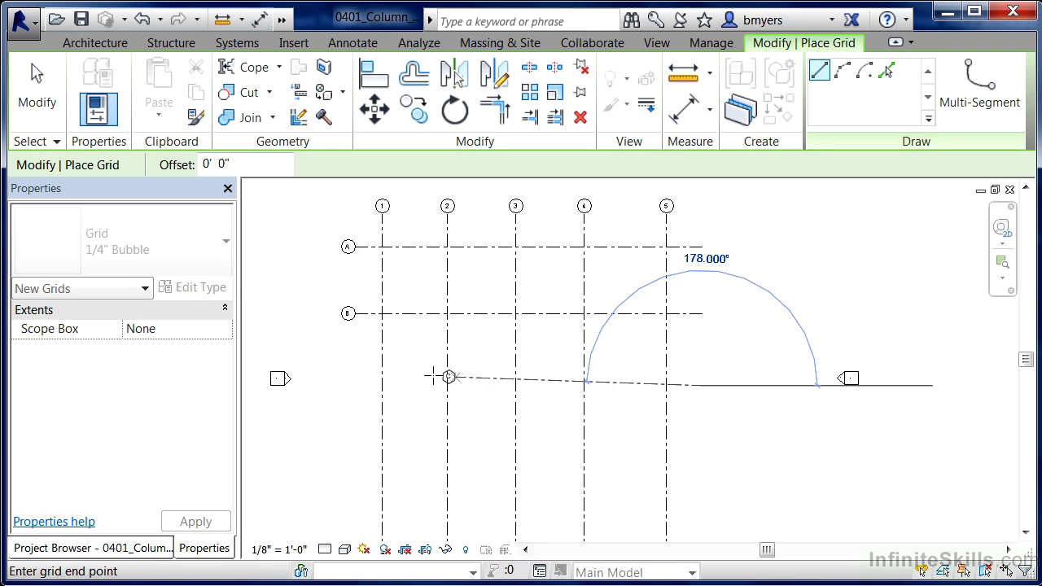
click(352, 385)
key(Escape)
key(Escape)
scroll(425, 263, down, 3)
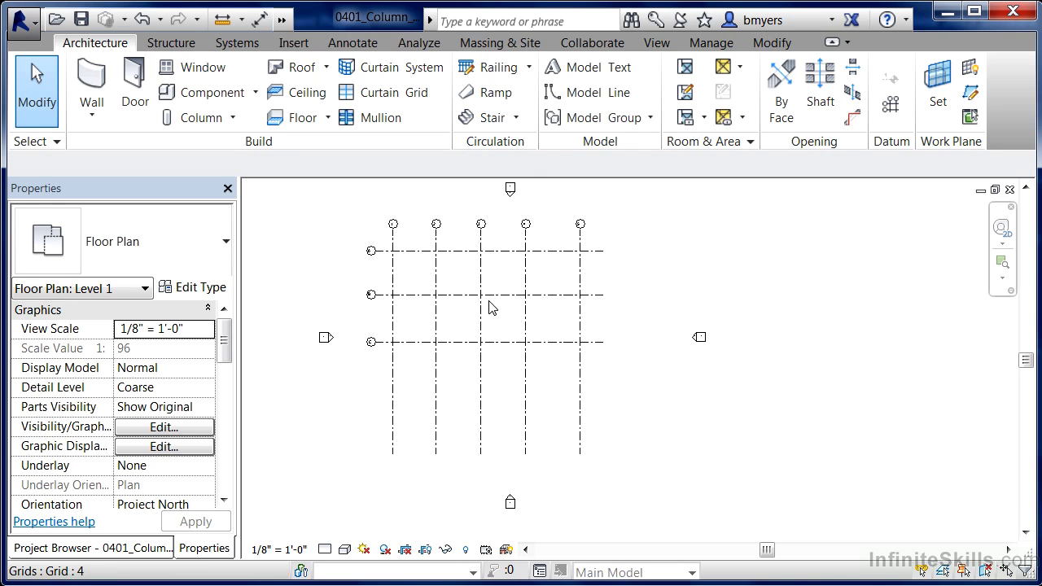
scroll(453, 214, up, 2)
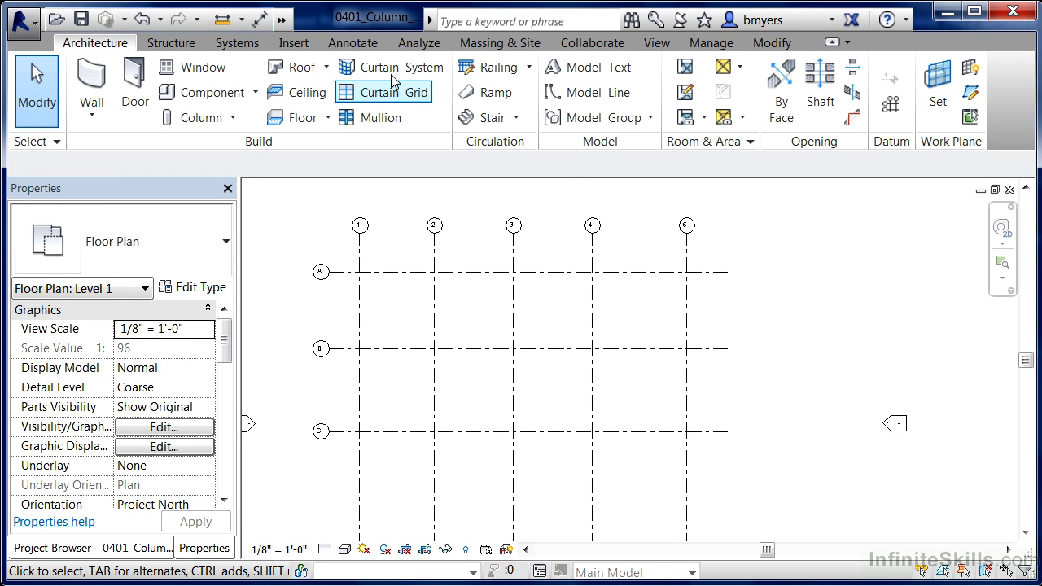
Place an aligned dimension string across grids 1–5 above grid A and toggle EQ on
click(354, 44)
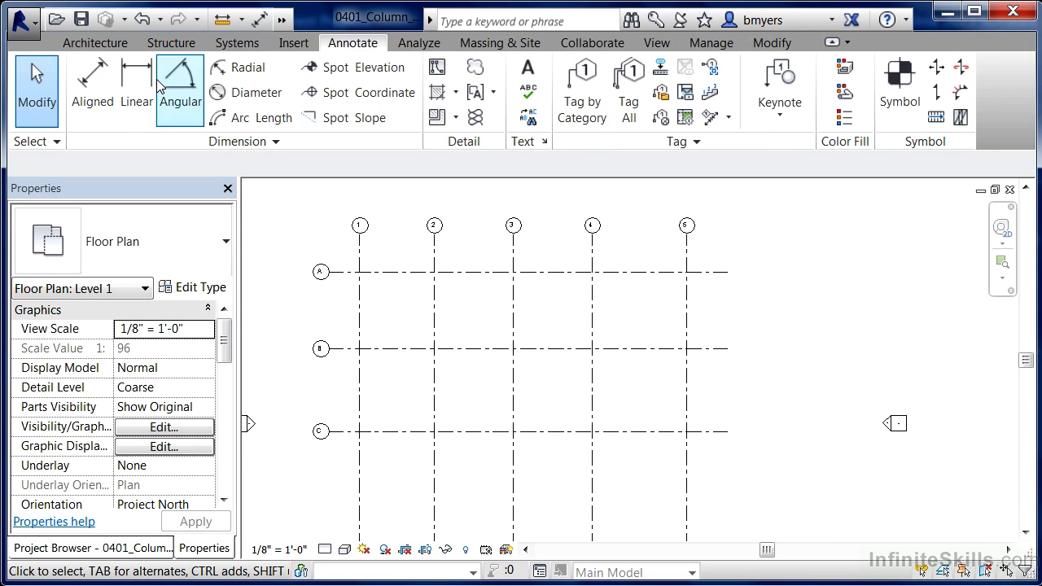
click(94, 89)
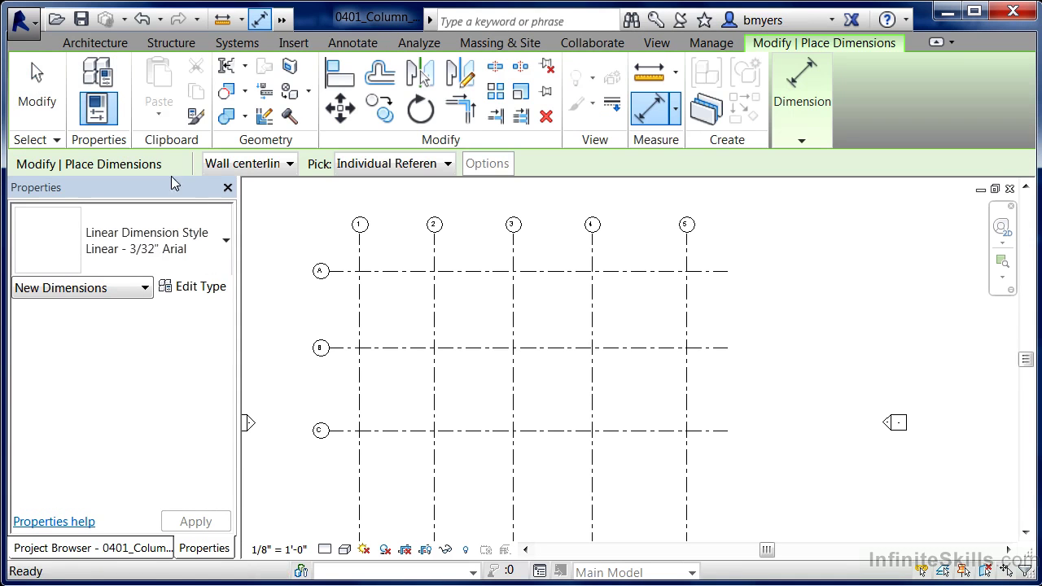
click(359, 249)
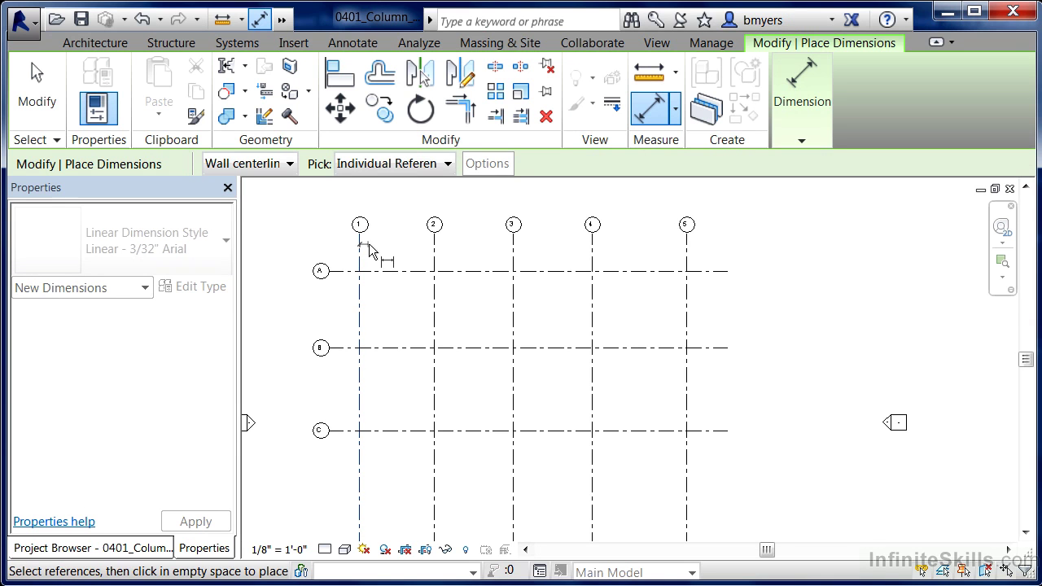
click(437, 253)
click(513, 255)
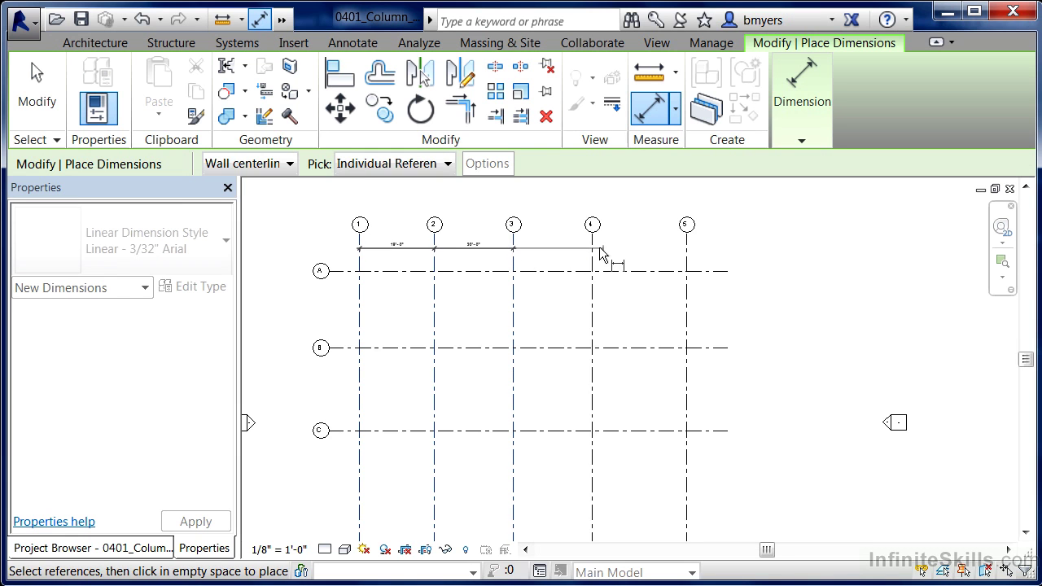
click(592, 254)
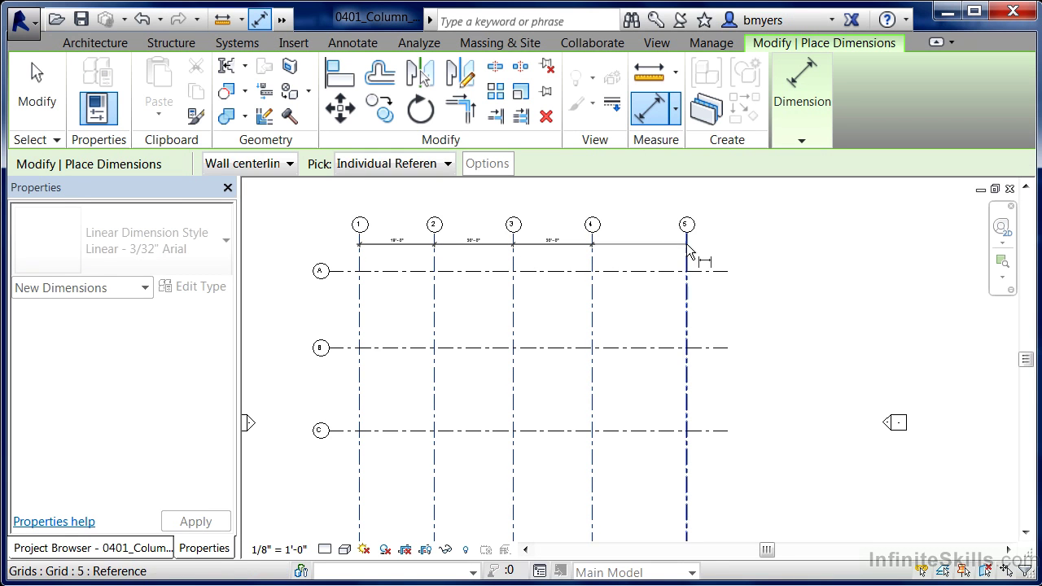
click(687, 254)
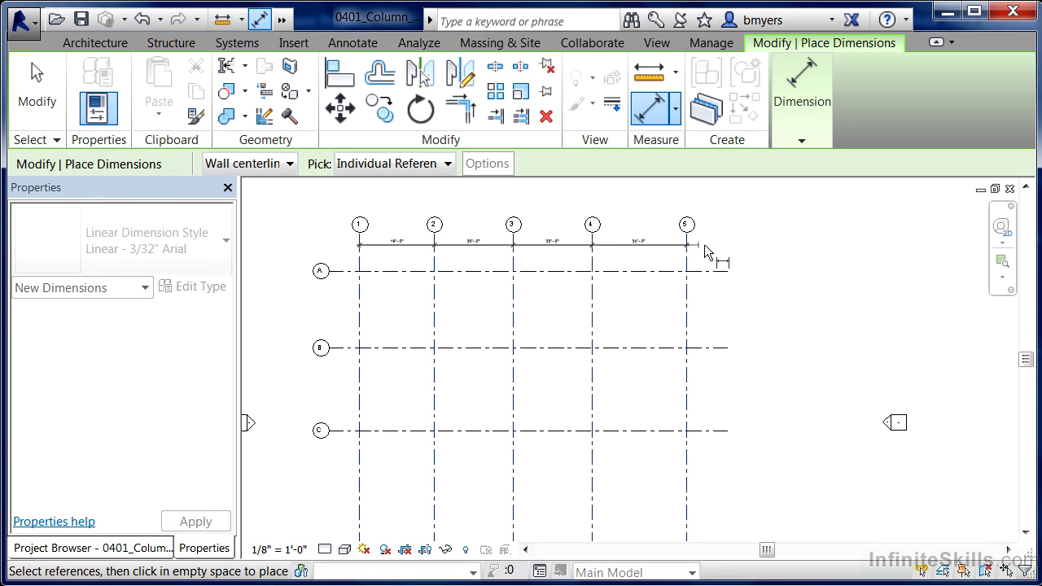
click(767, 254)
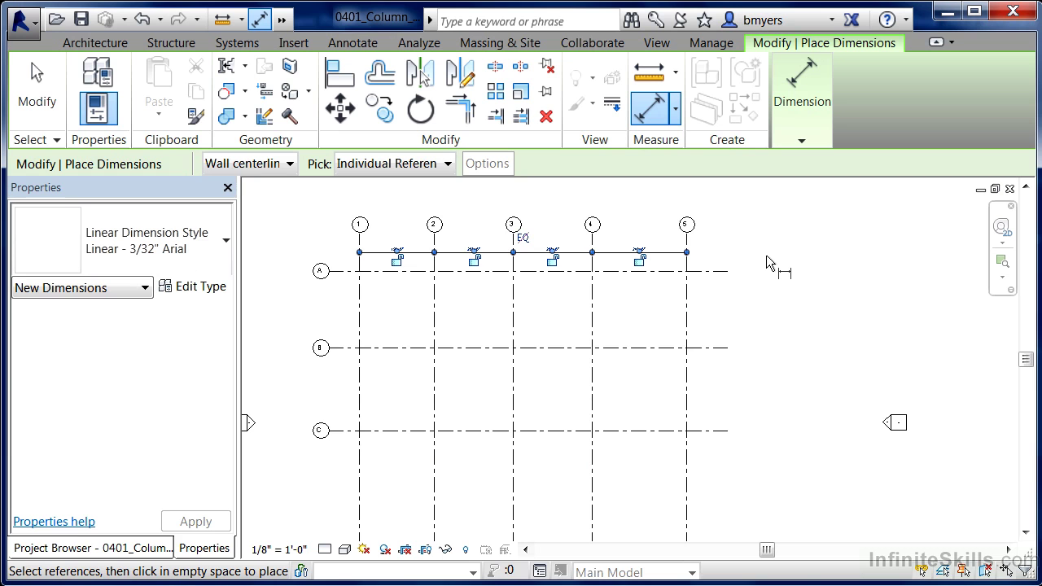
click(521, 239)
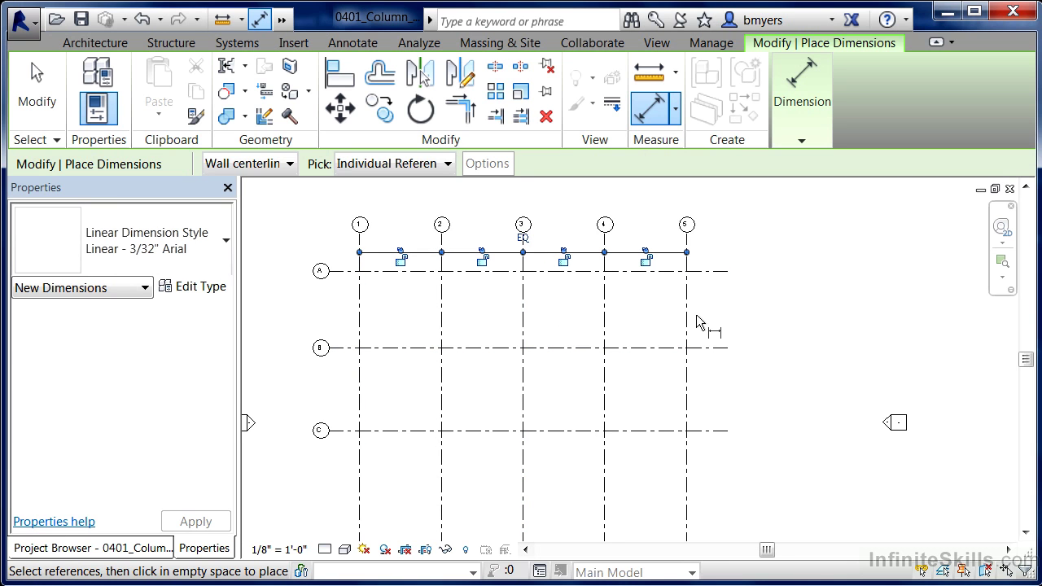
Dimension grids A, B and C with a string left of the grids and toggle EQ
scroll(696, 315, up, 1)
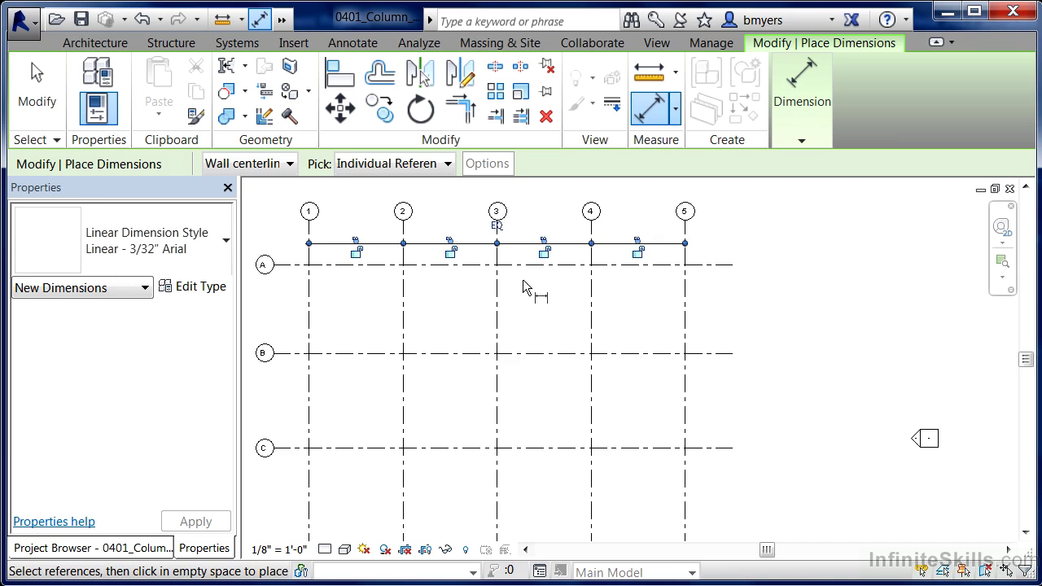
click(294, 265)
click(293, 352)
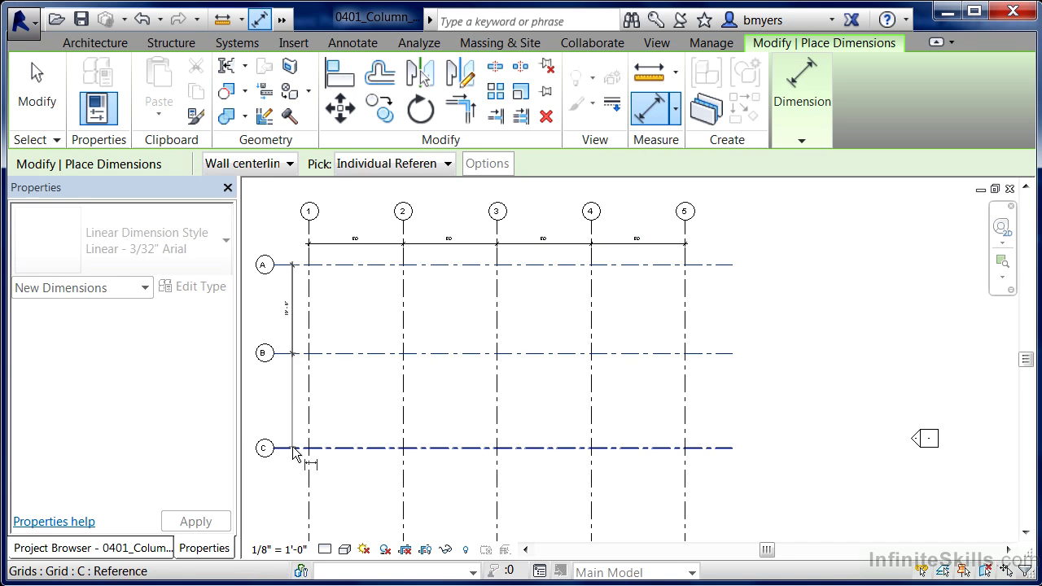
click(295, 449)
click(293, 521)
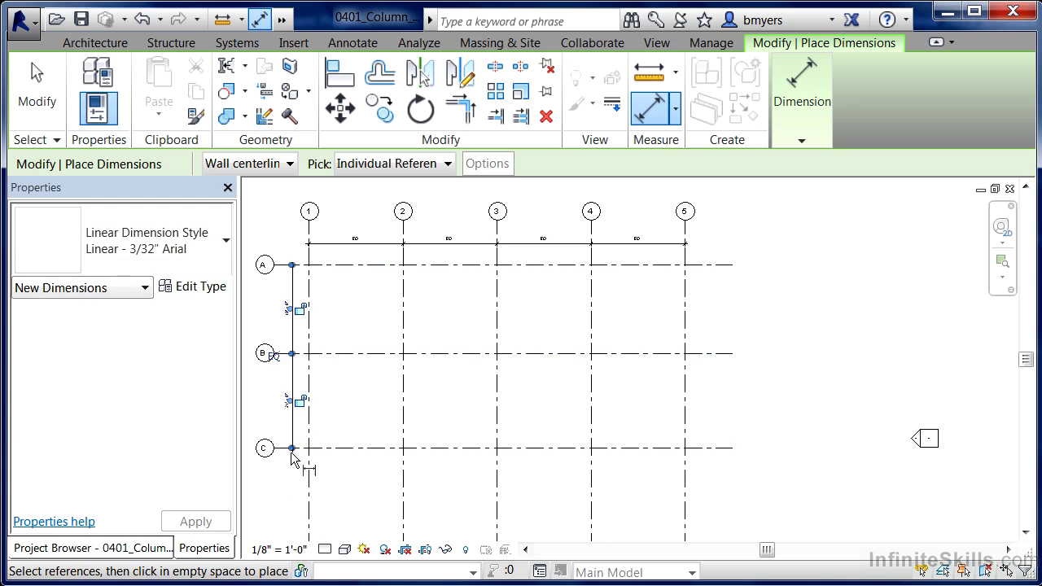
click(278, 359)
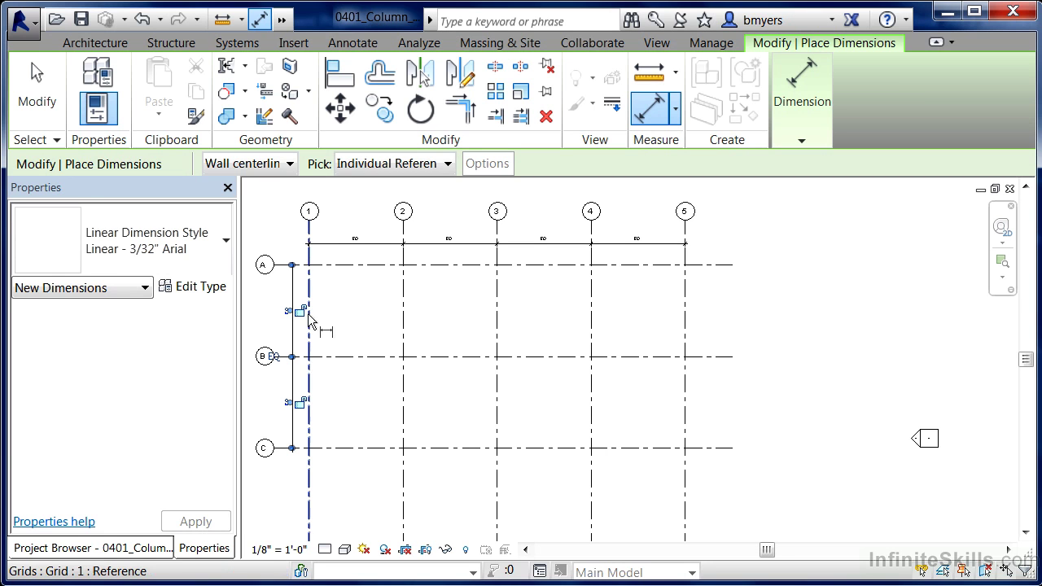
Add overall dimensions from grid 1 to grid 5 and from grid A to grid C
click(310, 232)
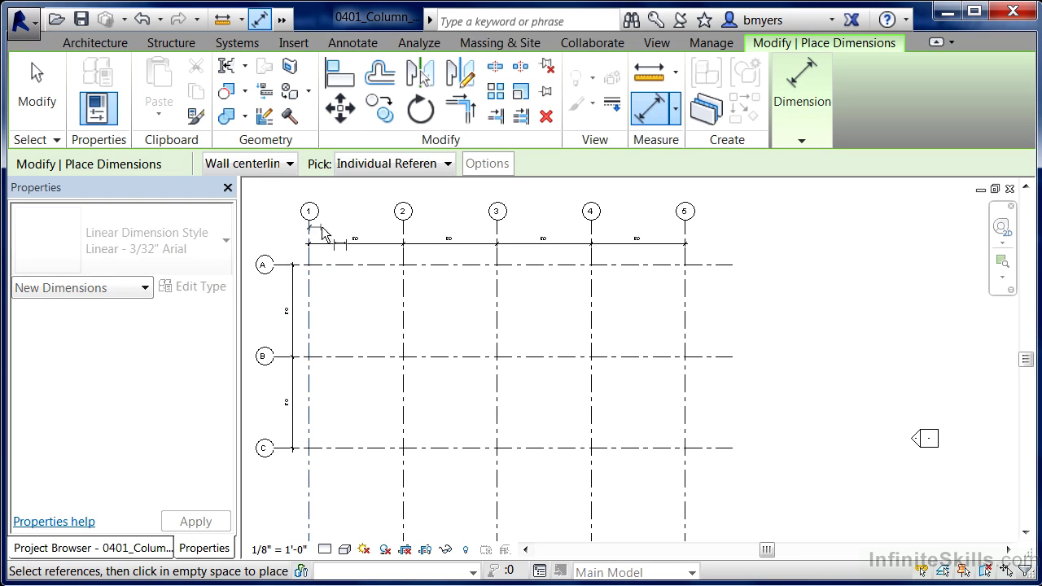
click(688, 230)
click(718, 233)
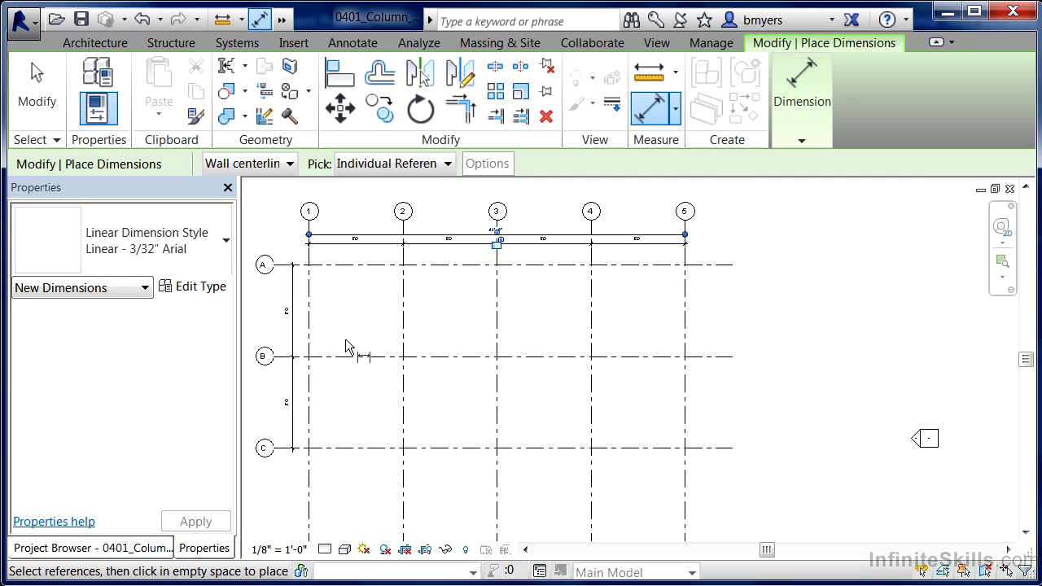
click(278, 269)
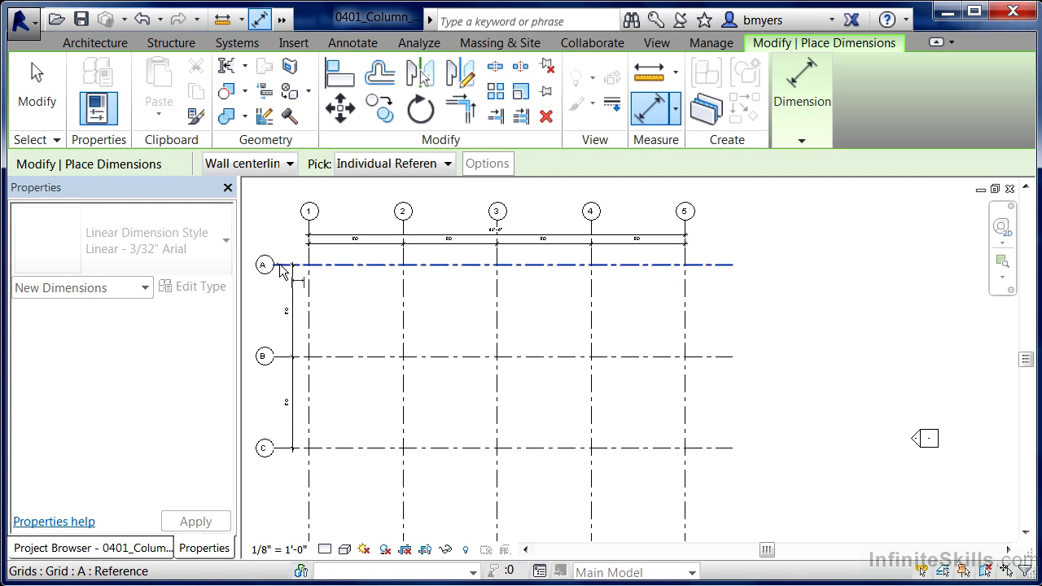
click(284, 448)
click(283, 505)
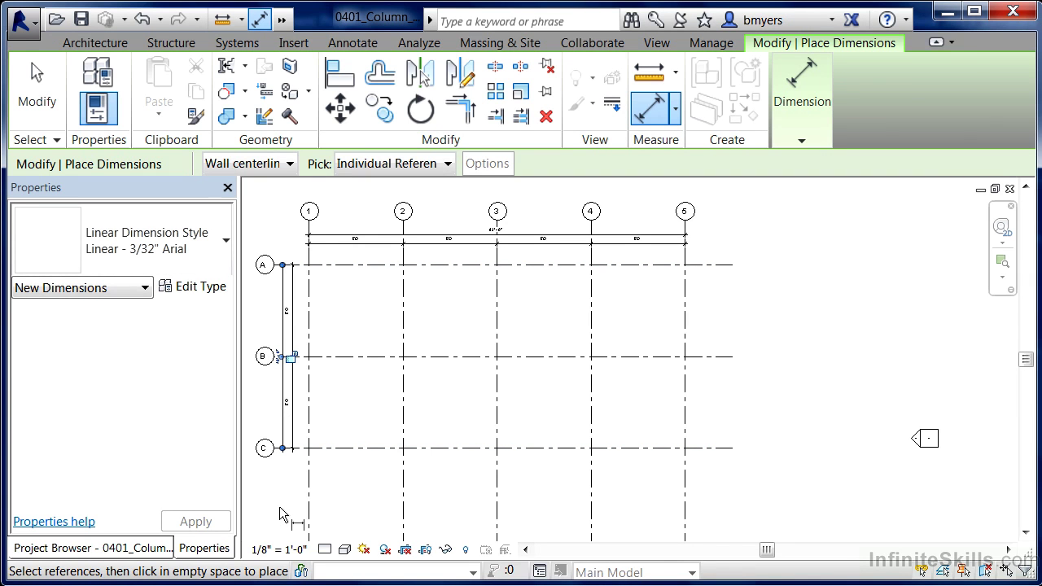
Change grid 5's 83'-0" overall distance from grid 1 to 80'-0"
key(Escape)
key(Escape)
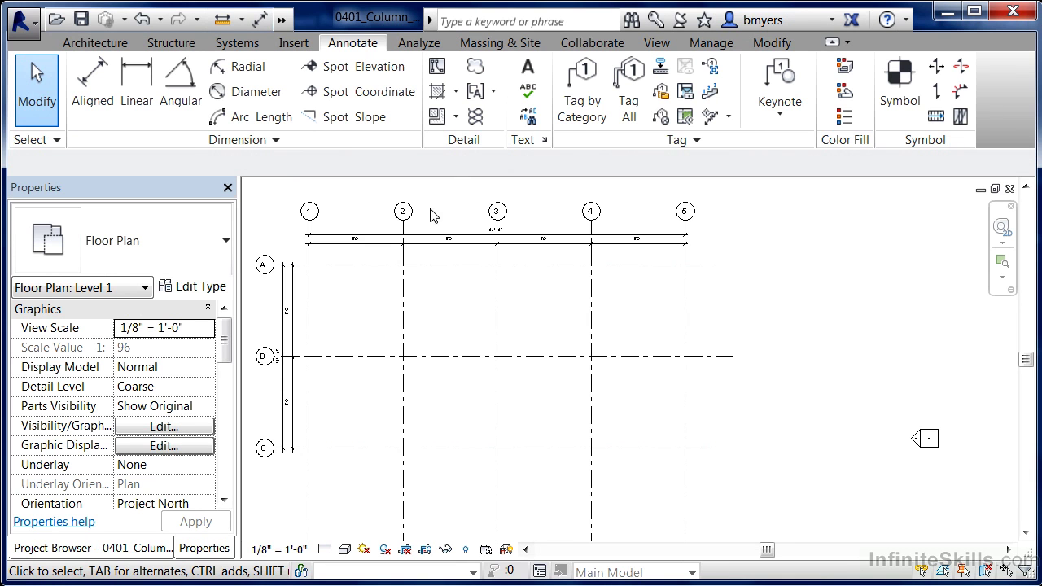
scroll(505, 214, up, 5)
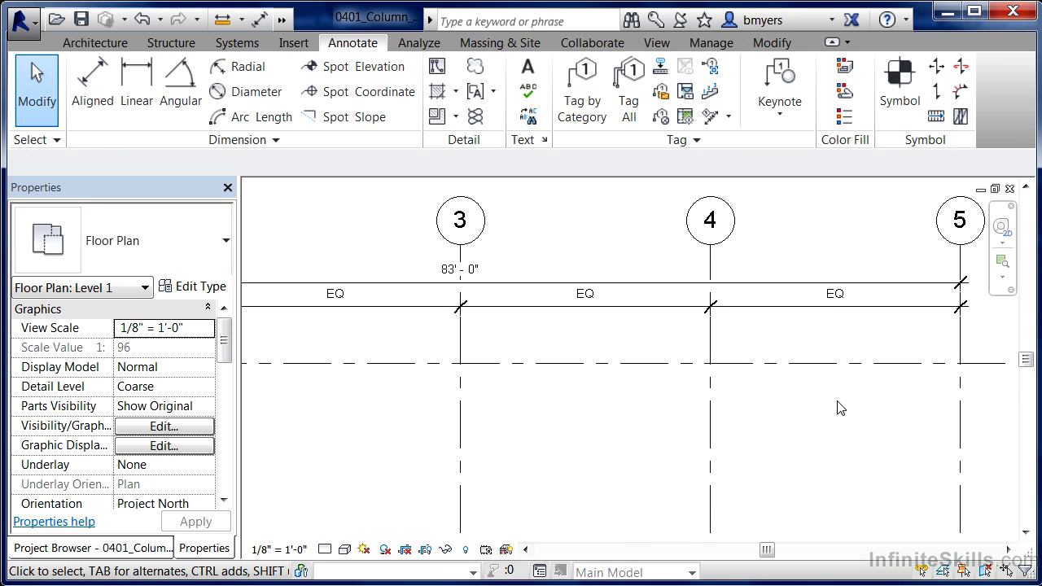
click(963, 404)
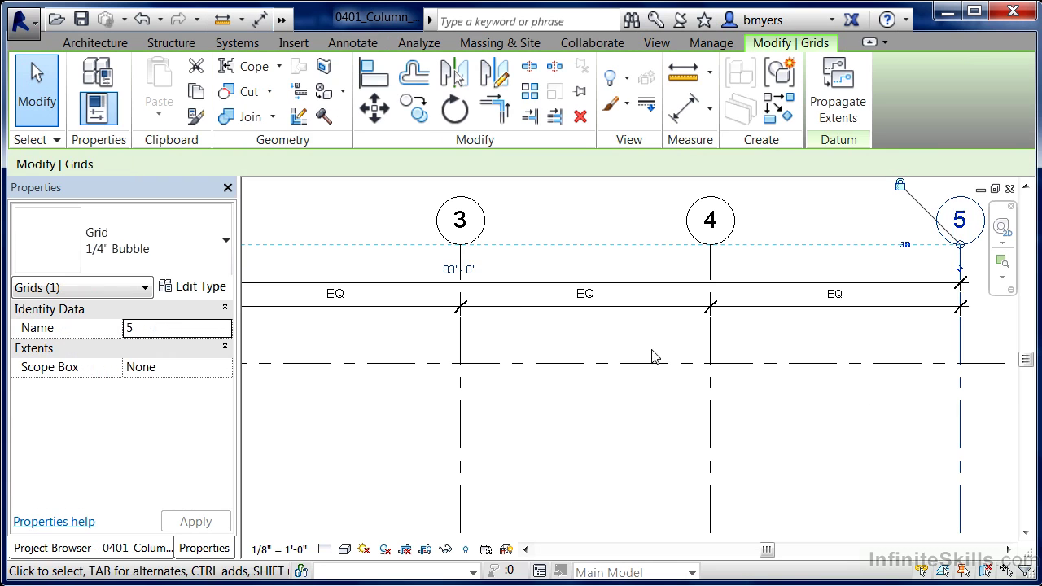
click(453, 273)
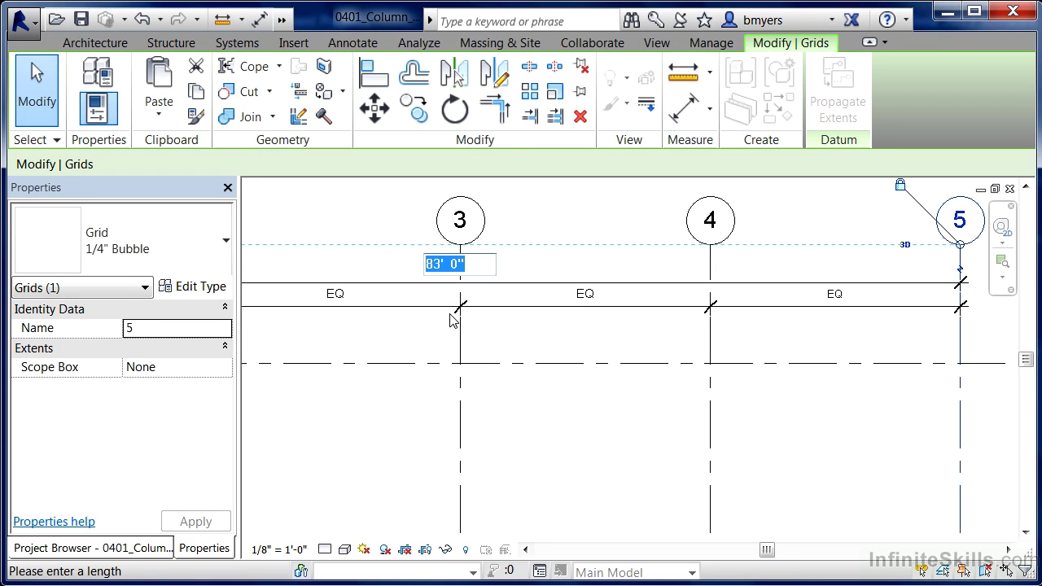
text(80)
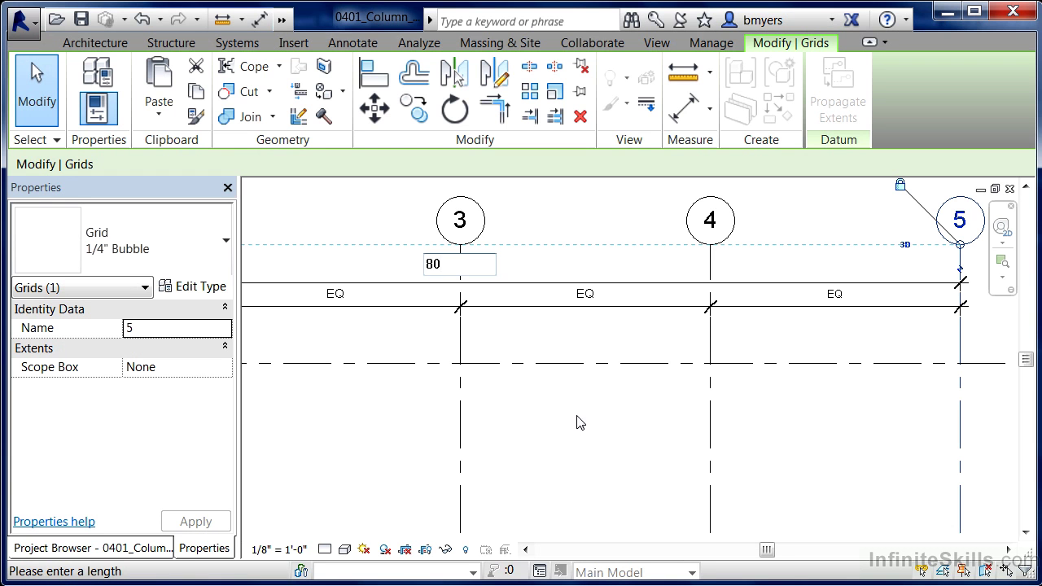
key(Return)
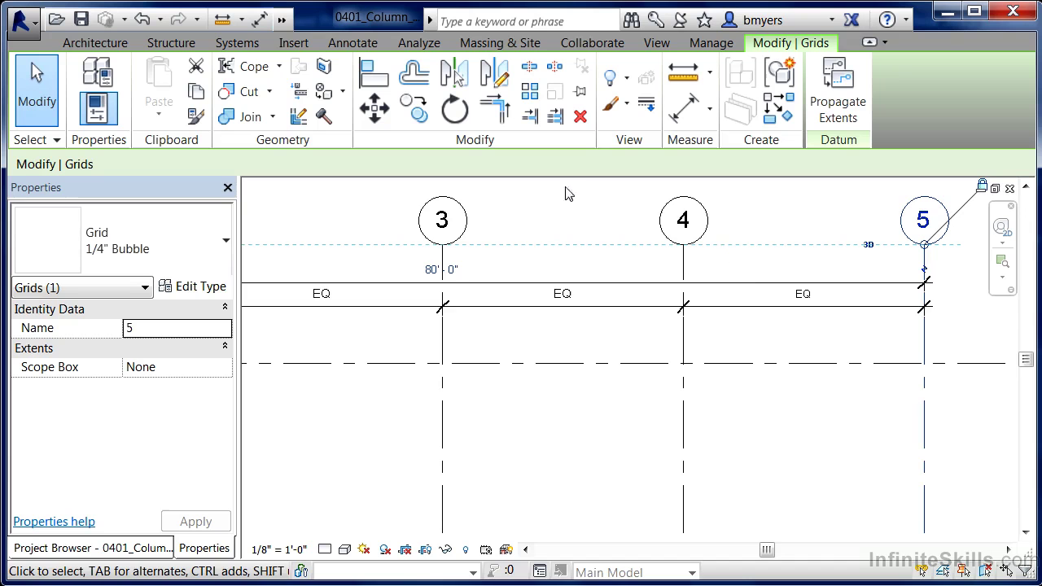
Change grid C's temporary dimension from grid A from 40'-6" to 48'
scroll(338, 335, down, 3)
key(Escape)
scroll(340, 406, up, 1)
scroll(340, 407, up, 2)
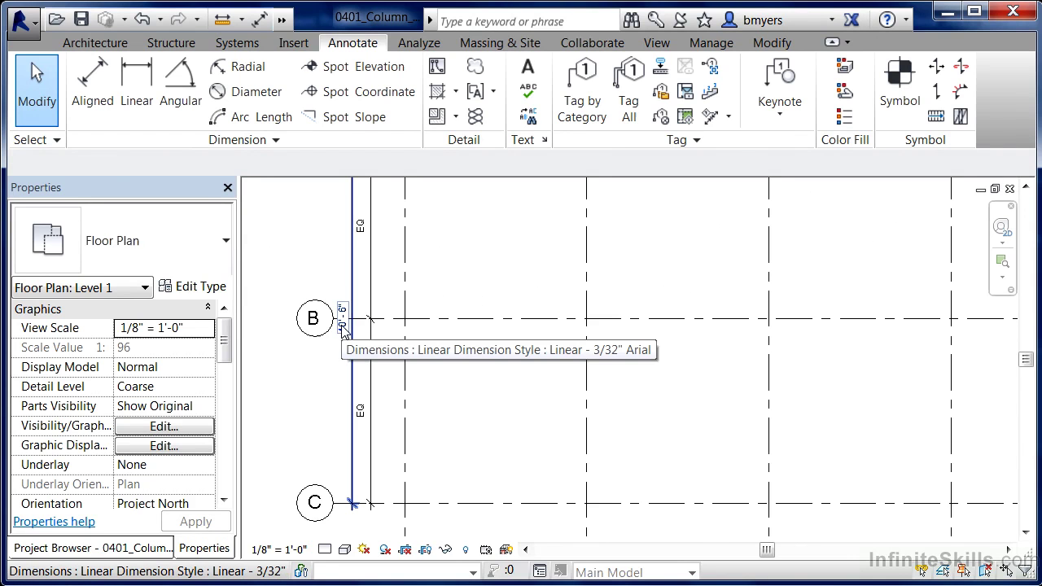
click(392, 511)
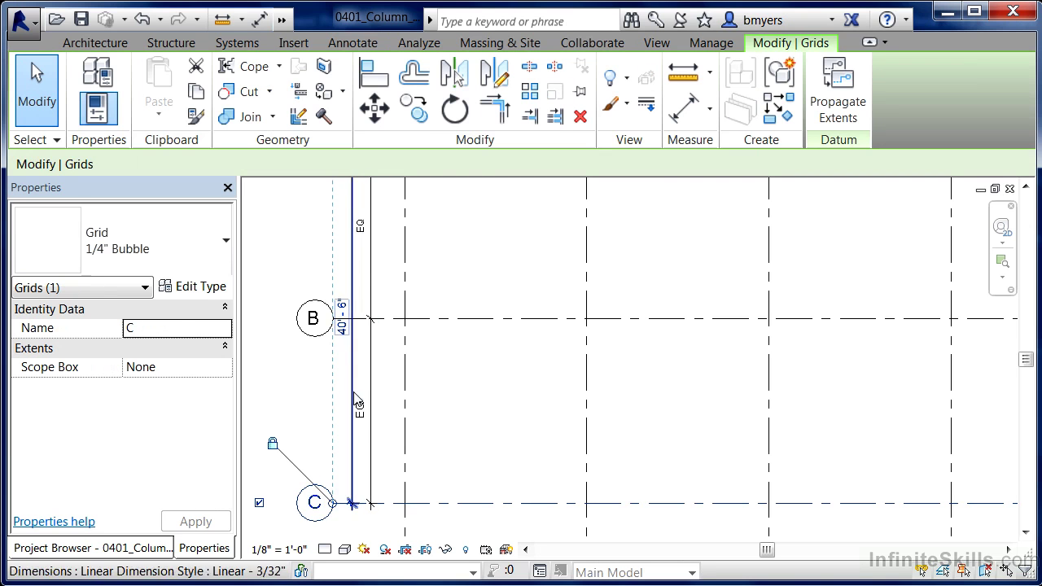
click(341, 329)
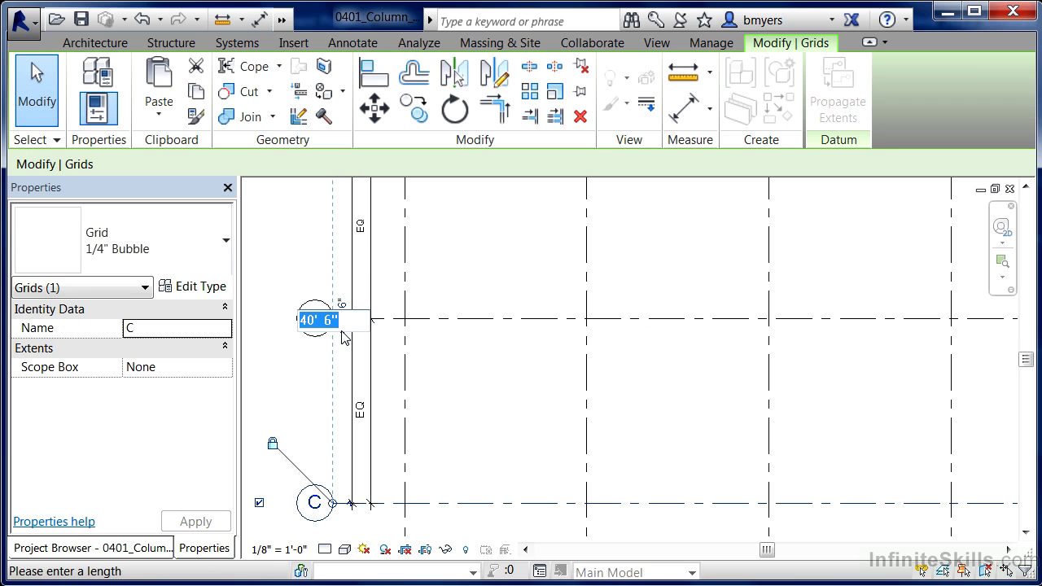
text(4)
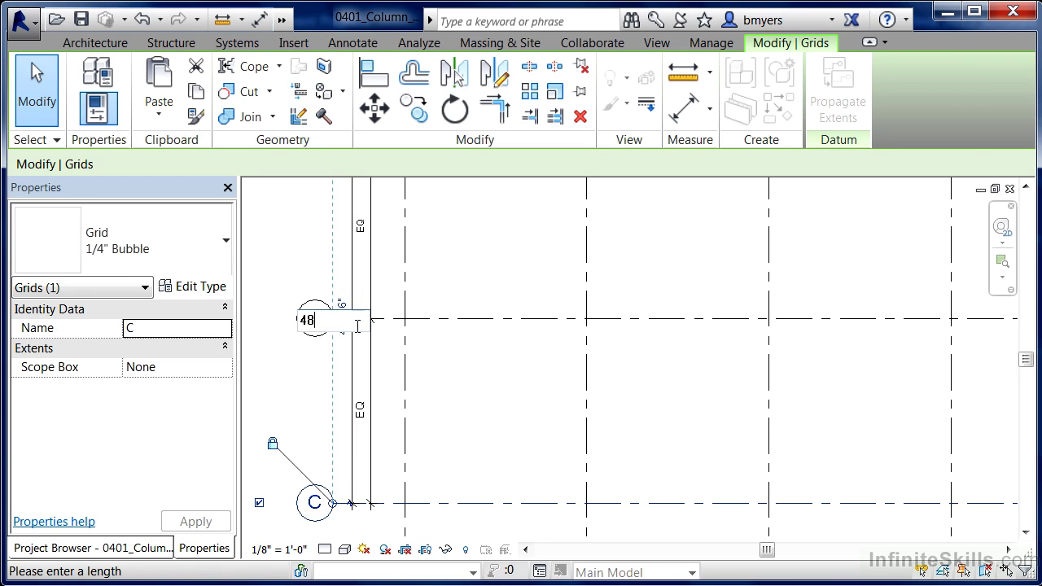
text(8)
key(Return)
key(Escape)
scroll(323, 455, down, 3)
Set the horizontal grid 1–5 dimension string's Equality Display to Value, showing 20'-0" bays
scroll(432, 275, up, 1)
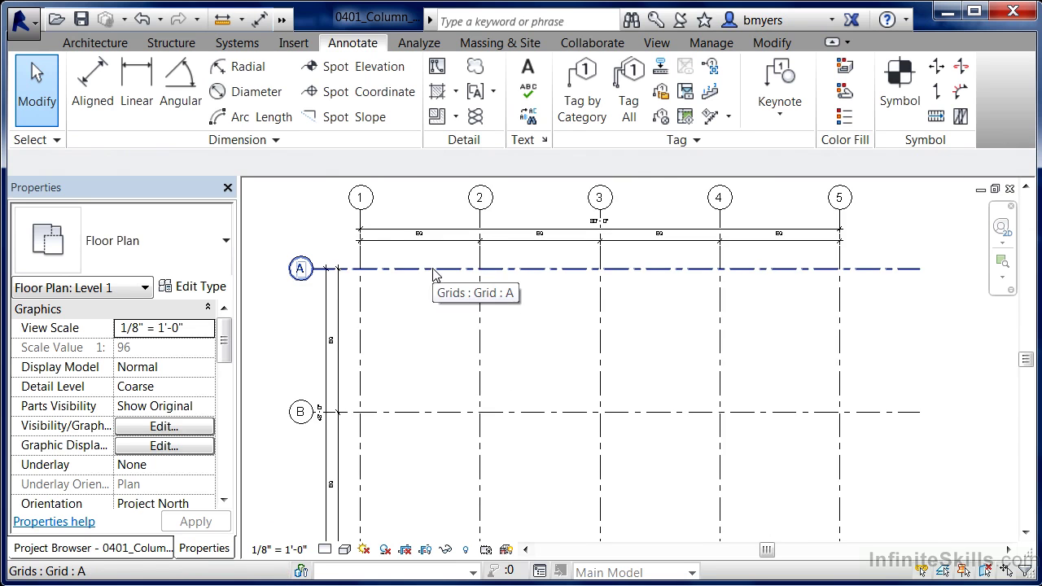
scroll(410, 251, up, 1)
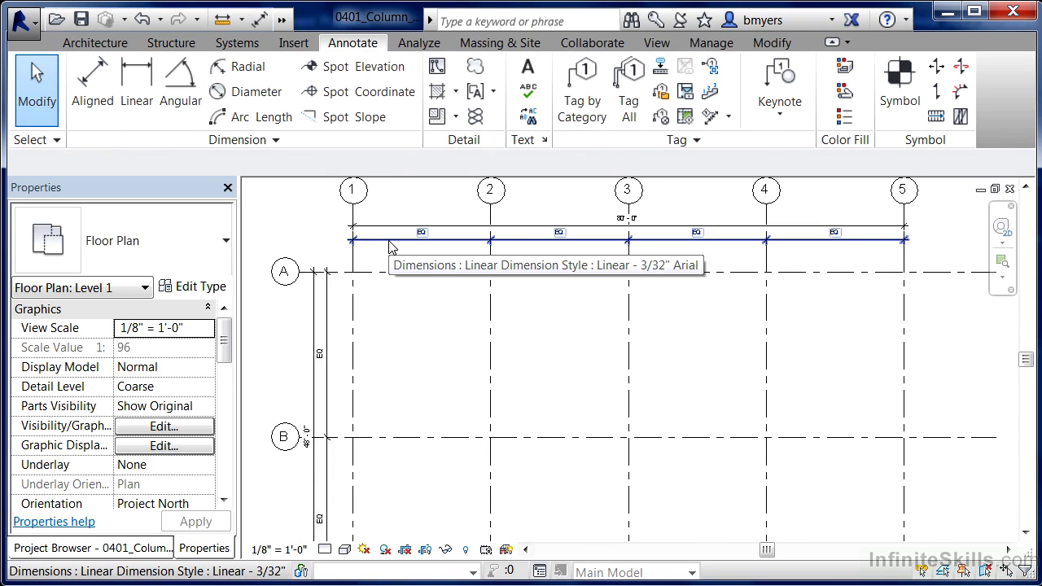
click(390, 243)
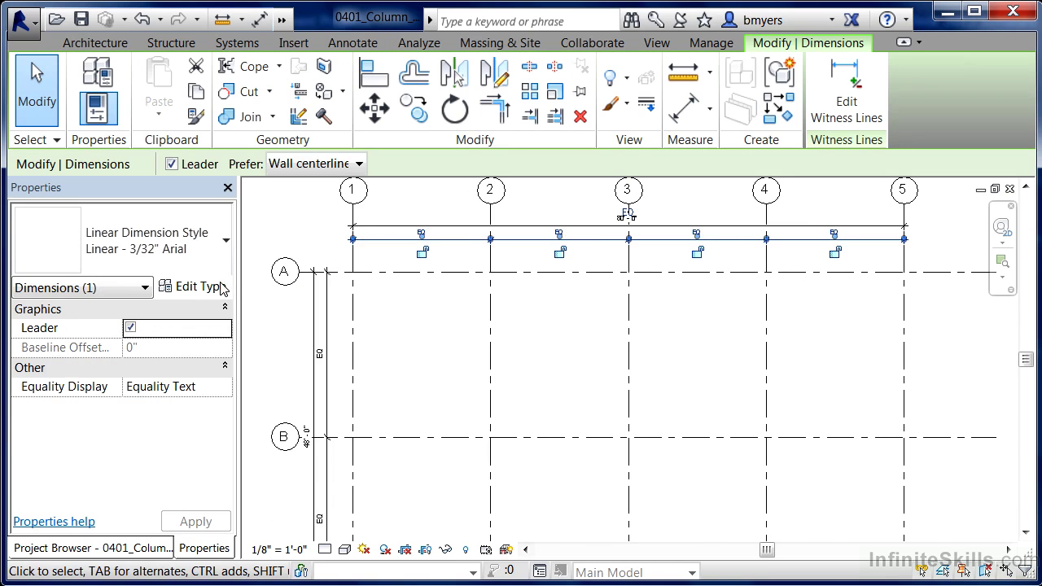
click(169, 394)
click(225, 387)
click(166, 405)
key(Escape)
Set the vertical A–B–C dimension string's Equality Display to Value so it shows actual lengths
scroll(686, 192, up, 1)
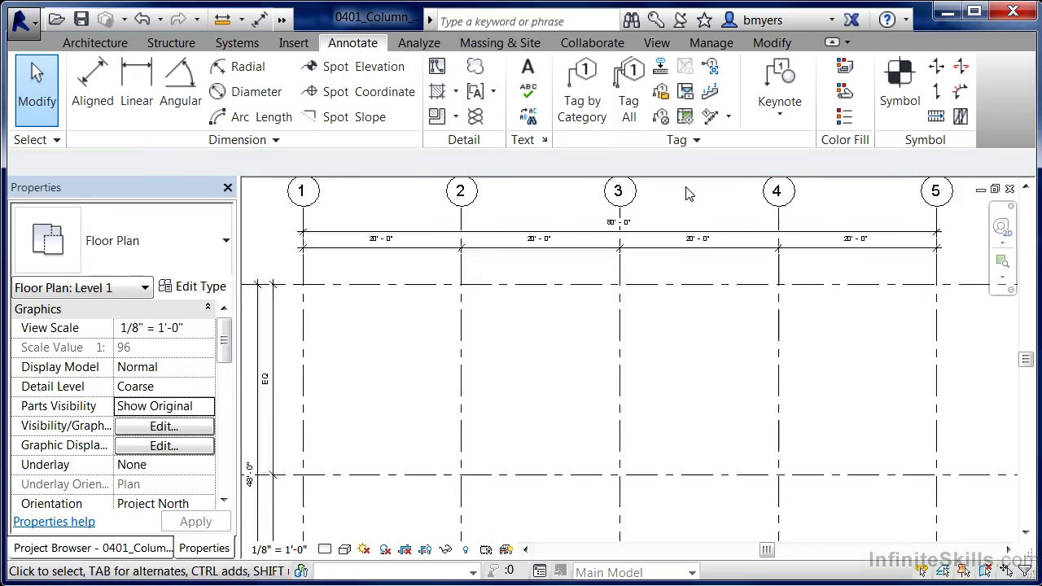
scroll(686, 193, up, 1)
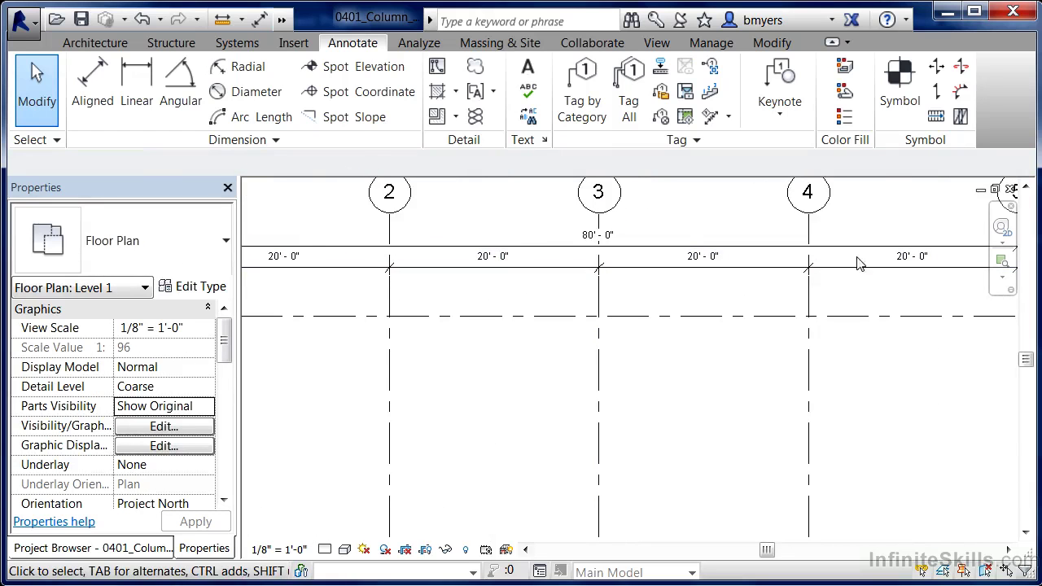
scroll(544, 275, down, 3)
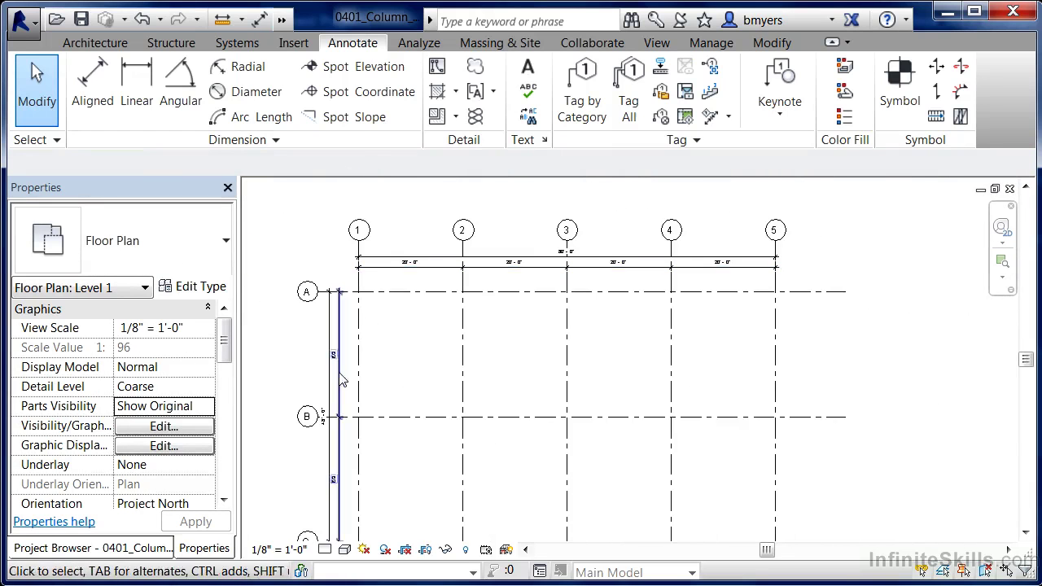
scroll(323, 435, up, 1)
click(340, 392)
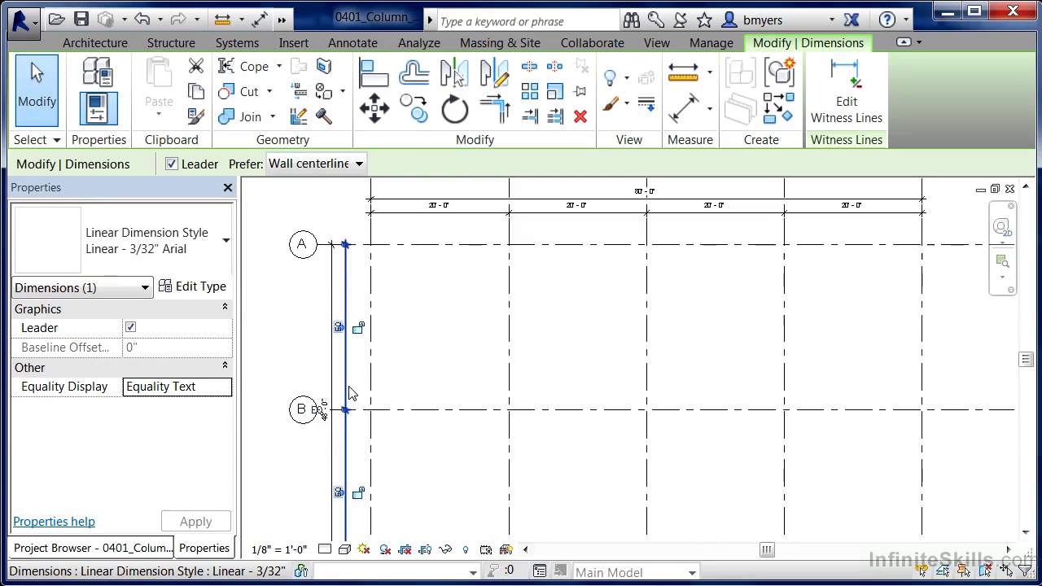
click(219, 388)
click(225, 388)
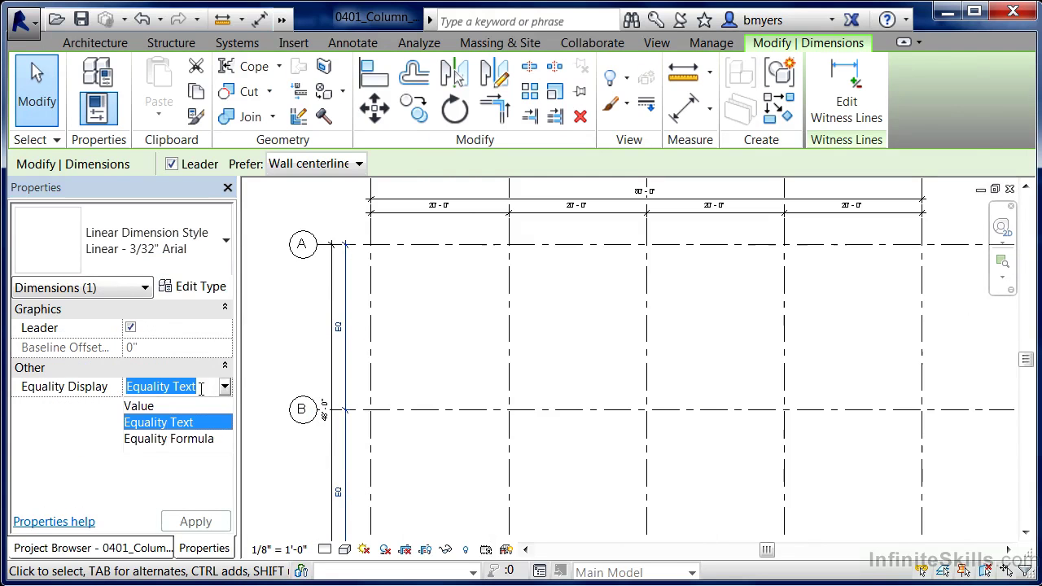
click(139, 405)
click(495, 448)
scroll(496, 448, down, 2)
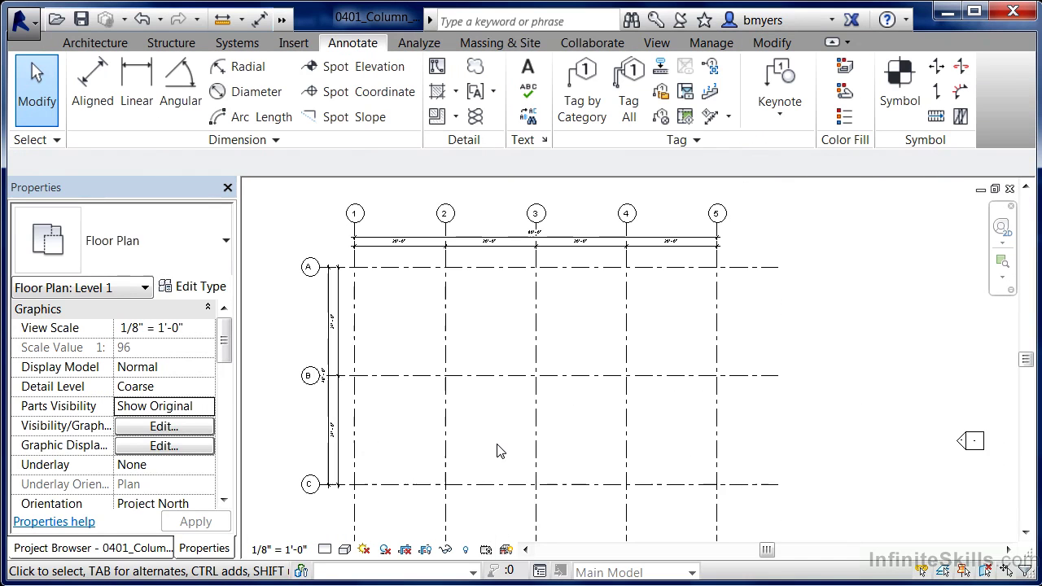